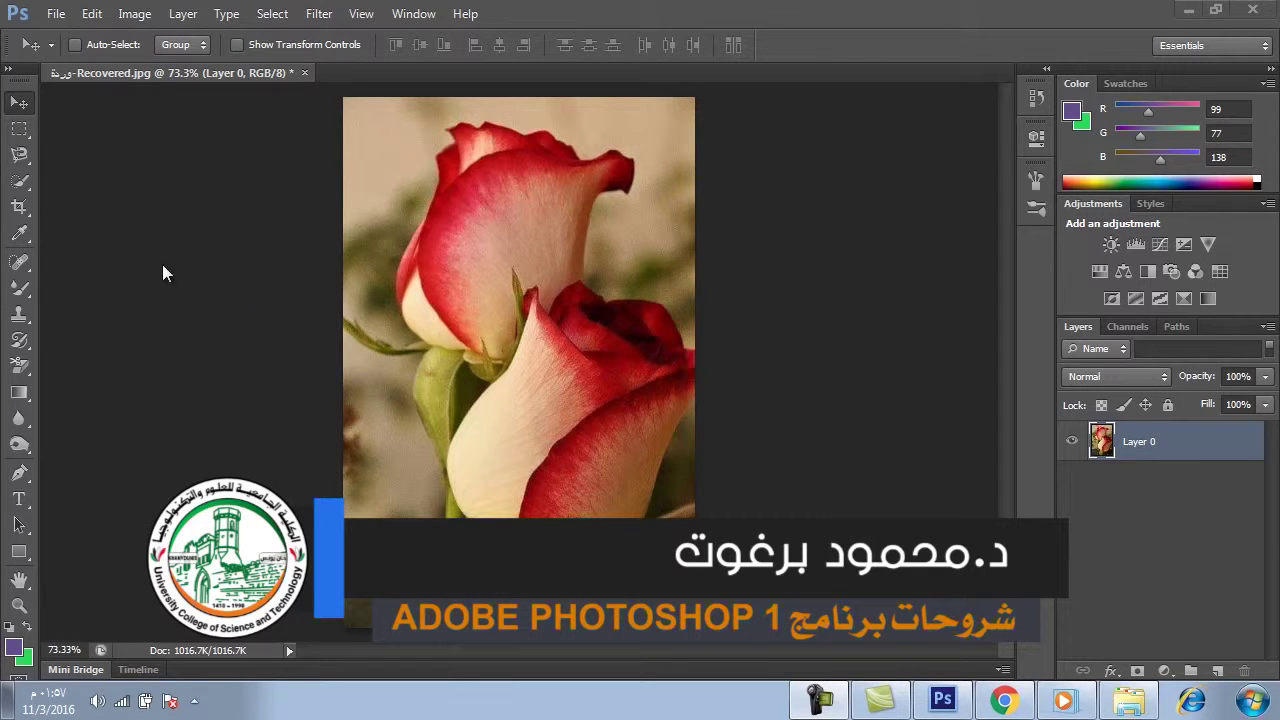
- Select the lower rose by tracing its outline with the Magnetic Lasso Tool
{"action": "left_click", "coordinate": [20, 155]}
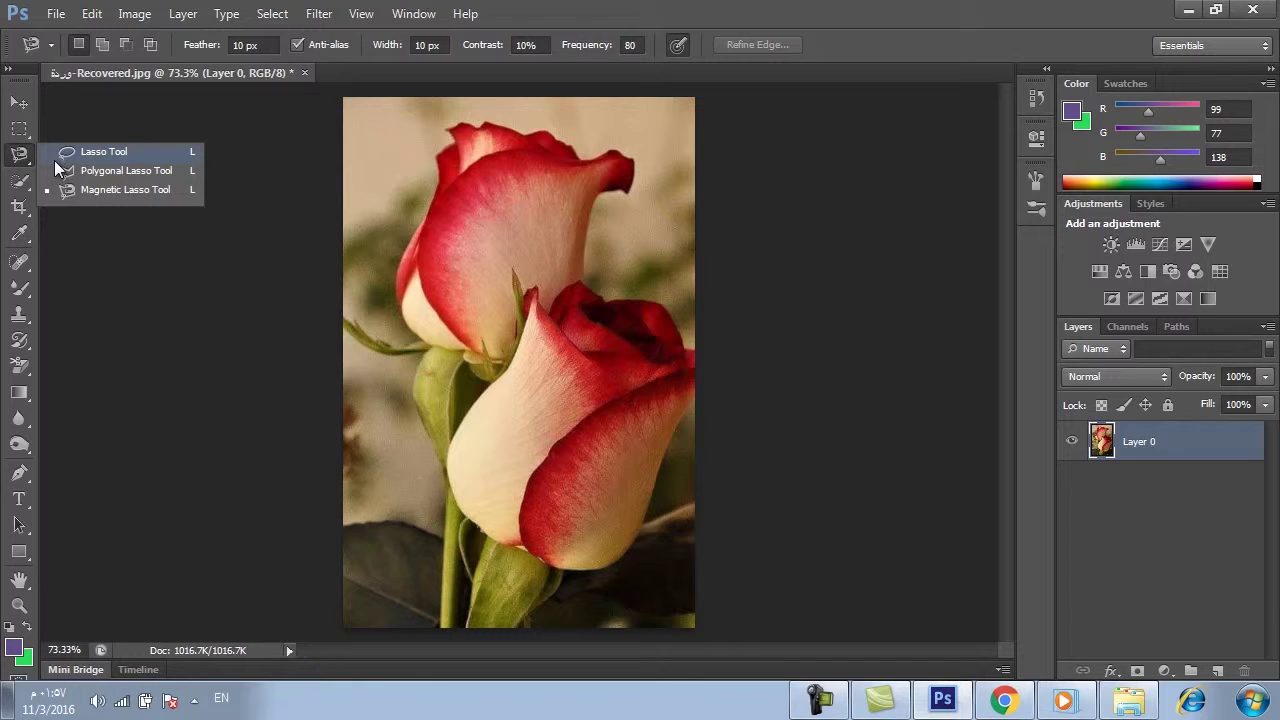
{"action": "left_click", "coordinate": [575, 13]}
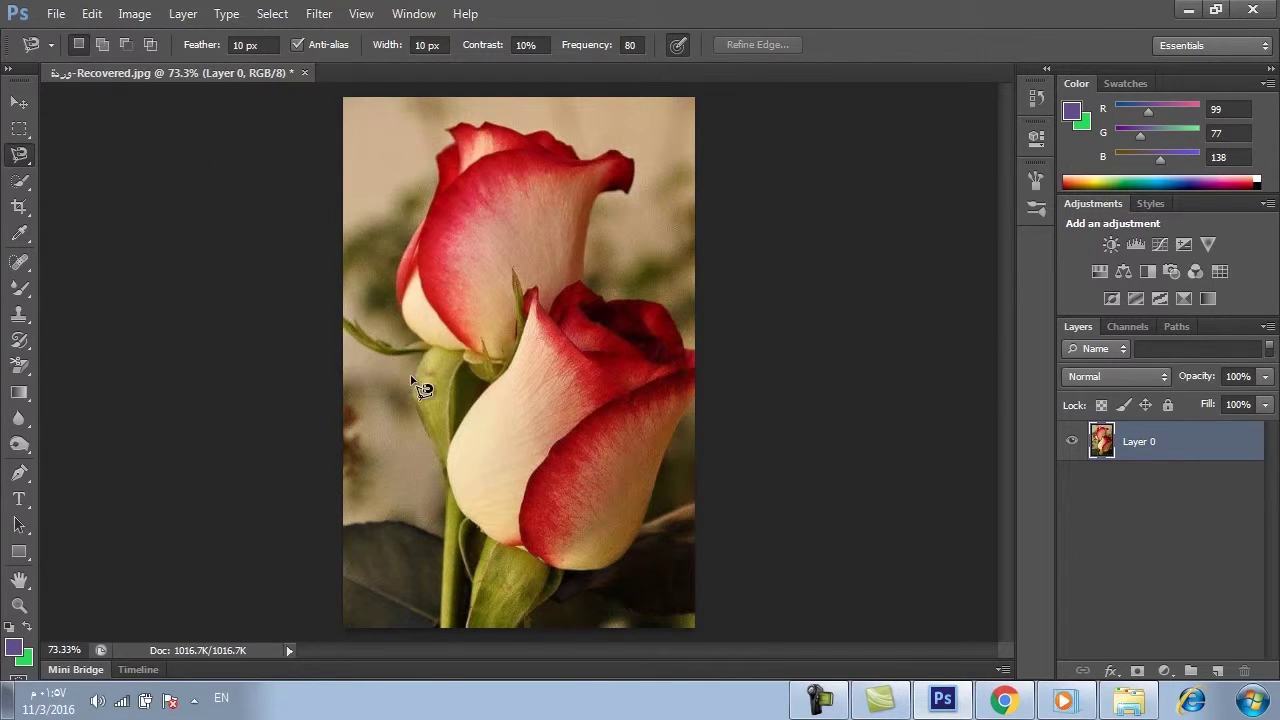
{"action": "left_click", "coordinate": [19, 154]}
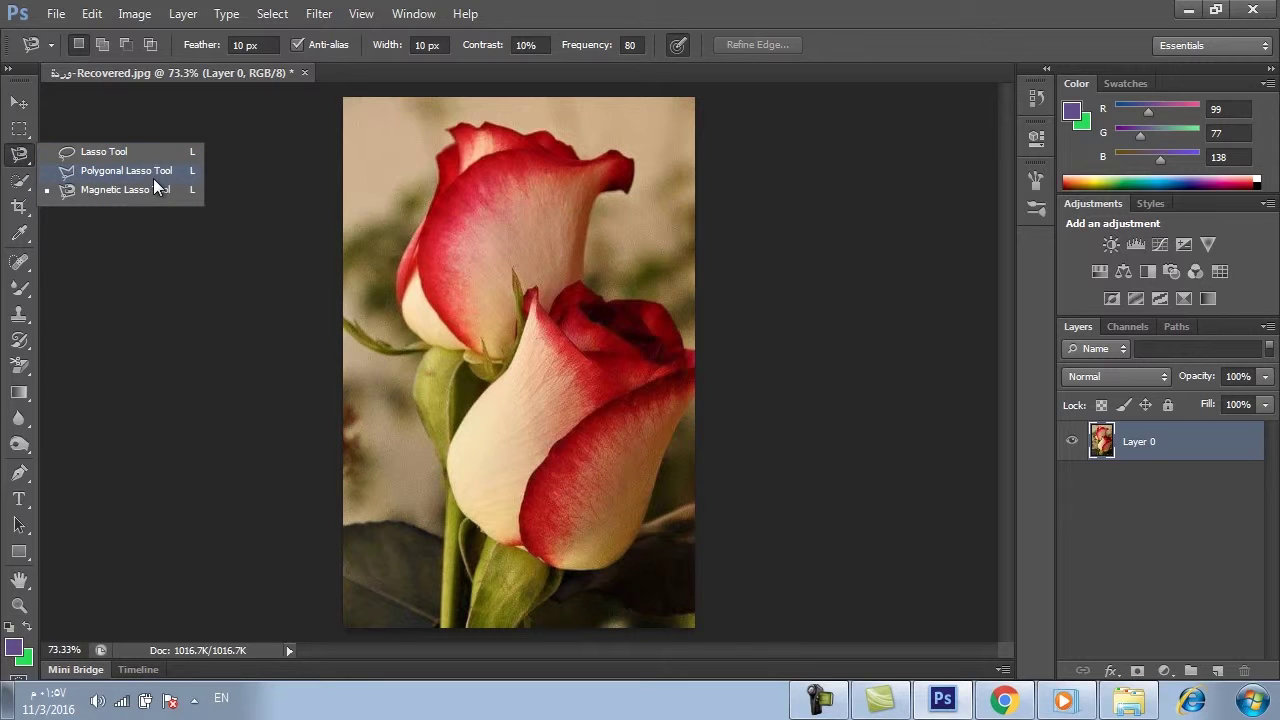
{"action": "left_click", "coordinate": [104, 191]}
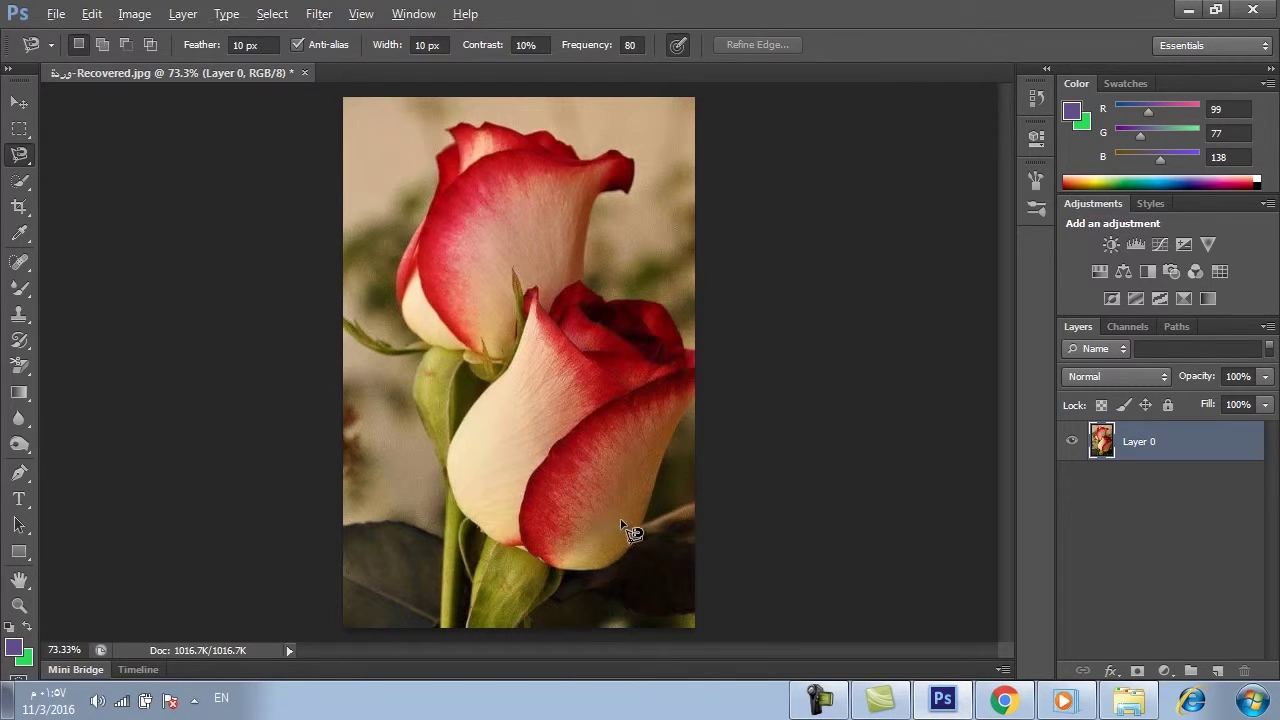
{"action": "scroll", "coordinate": [630, 522], "scroll_direction": "up", "scroll_amount": 5}
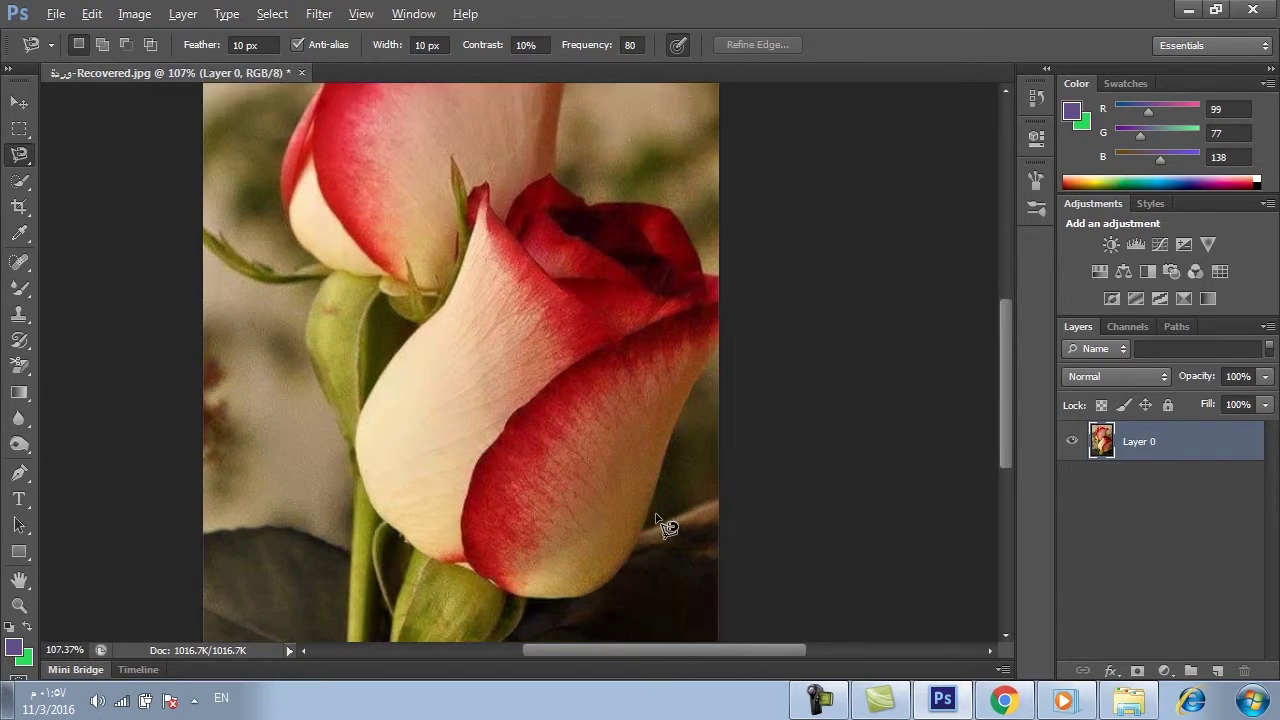
{"action": "scroll", "coordinate": [668, 525], "scroll_direction": "up", "scroll_amount": 1}
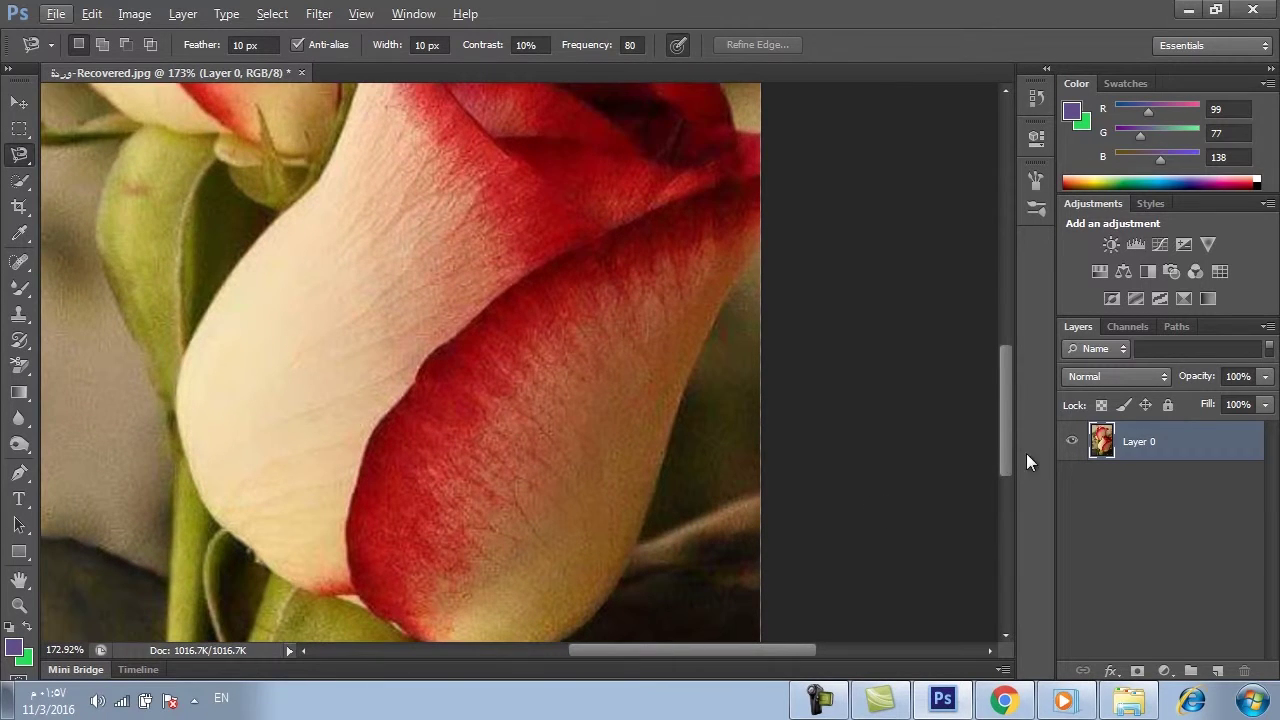
{"action": "left_click_drag", "start_coordinate": [1006, 429], "coordinate": [1006, 470]}
{"action": "scroll", "coordinate": [604, 459], "scroll_direction": "up", "scroll_amount": 1}
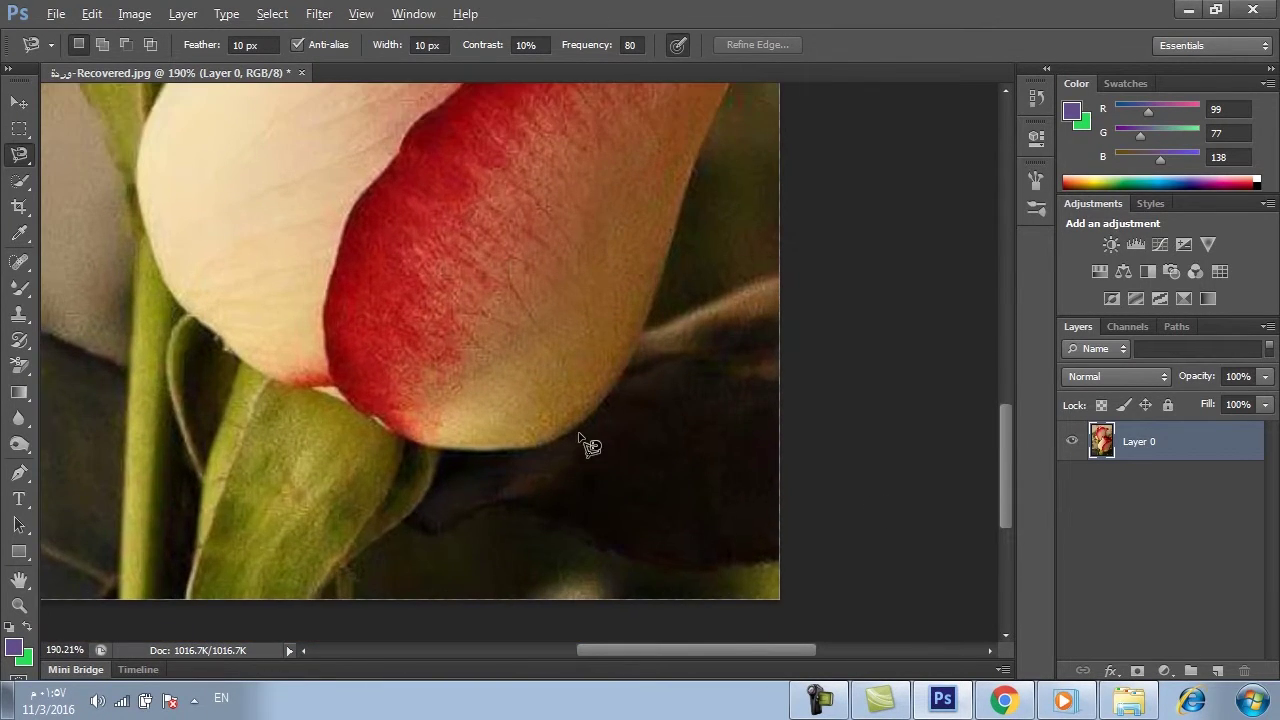
{"action": "left_click", "coordinate": [406, 439]}
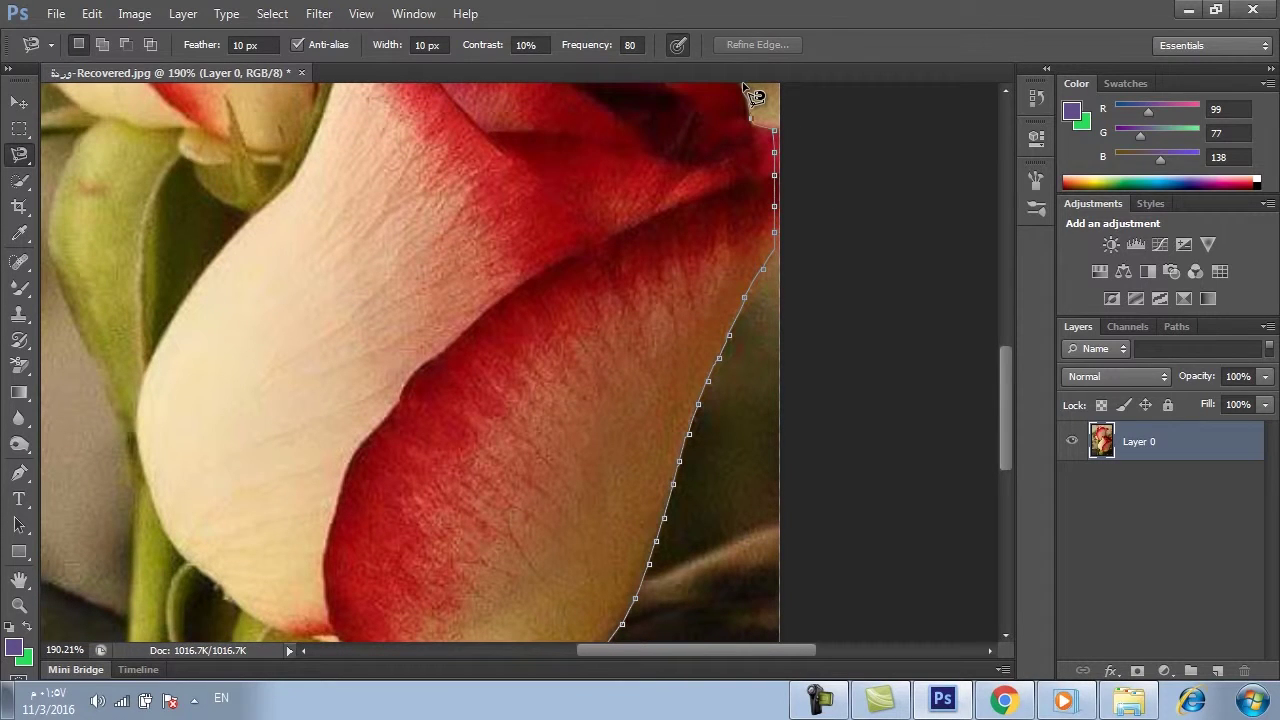
{"action": "left_click_drag", "start_coordinate": [698, 150], "coordinate": [714, 520]}
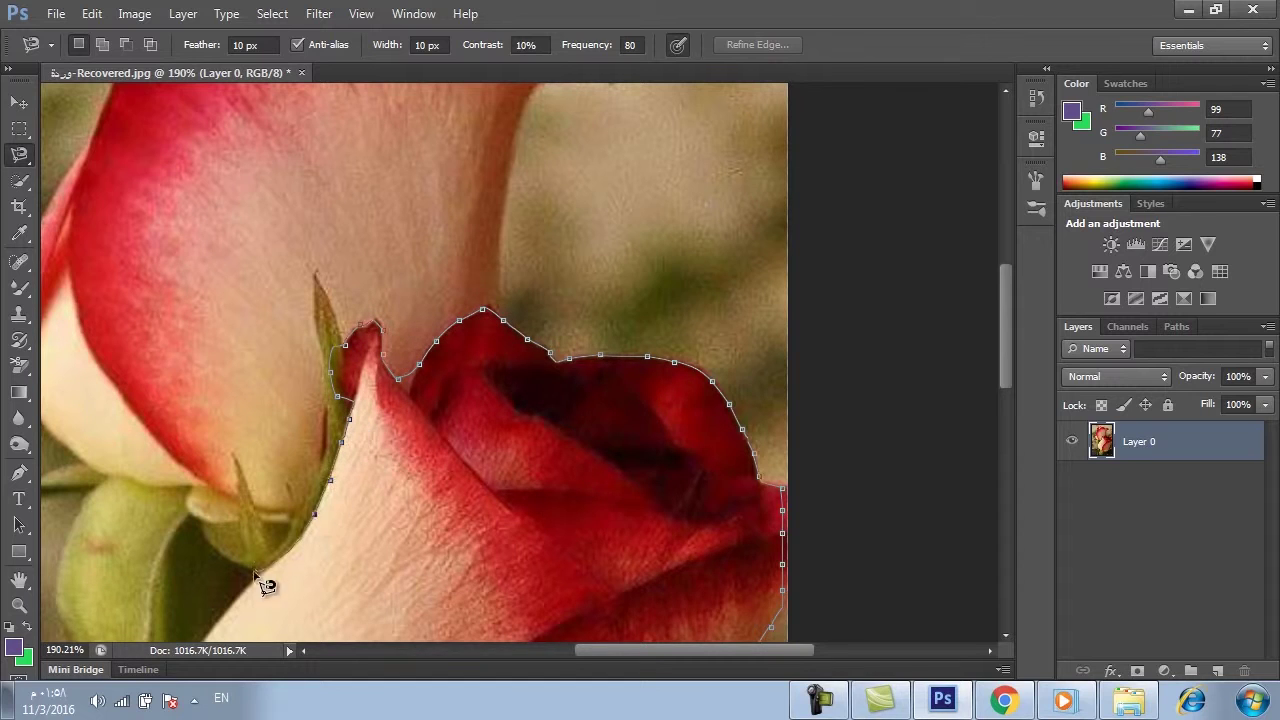
{"action": "mouse_move", "coordinate": [208, 628]}
{"action": "left_mouse_down"}
{"action": "mouse_move", "coordinate": [286, 286]}
{"action": "mouse_move", "coordinate": [323, 194]}
{"action": "left_mouse_up"}
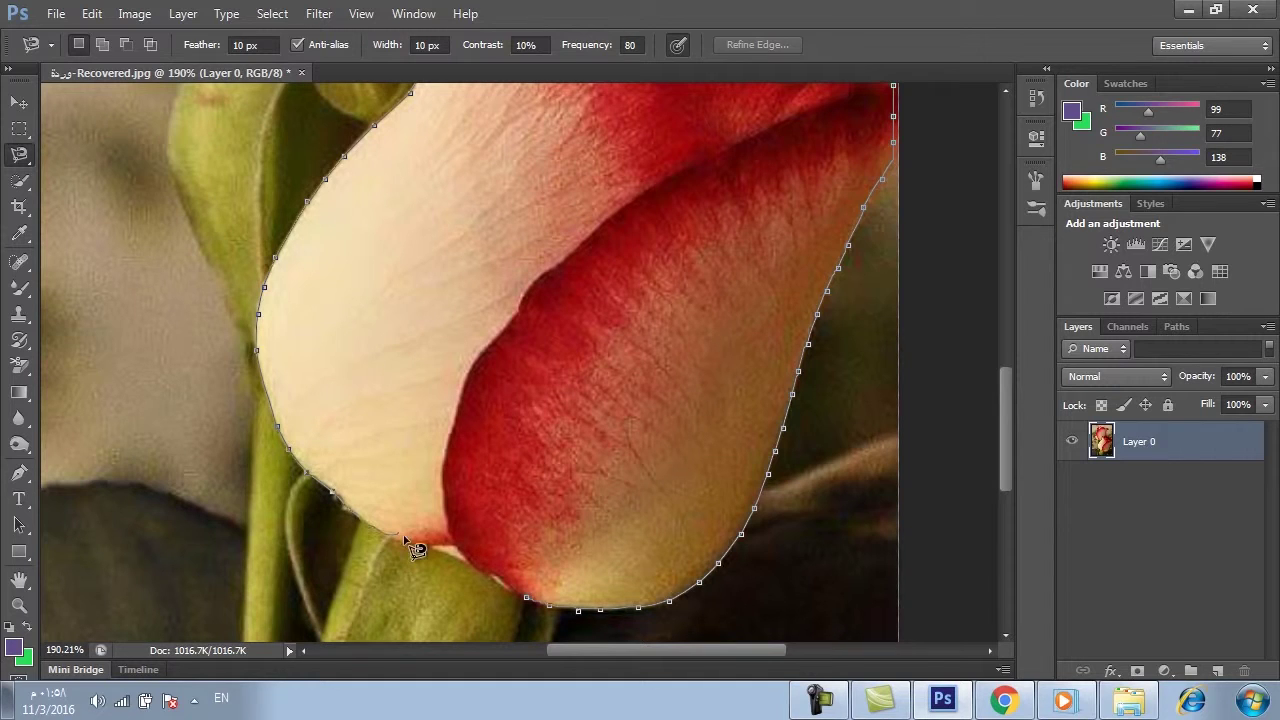
{"action": "left_click", "coordinate": [538, 610]}
{"action": "left_click_drag", "start_coordinate": [1004, 419], "coordinate": [1005, 333]}
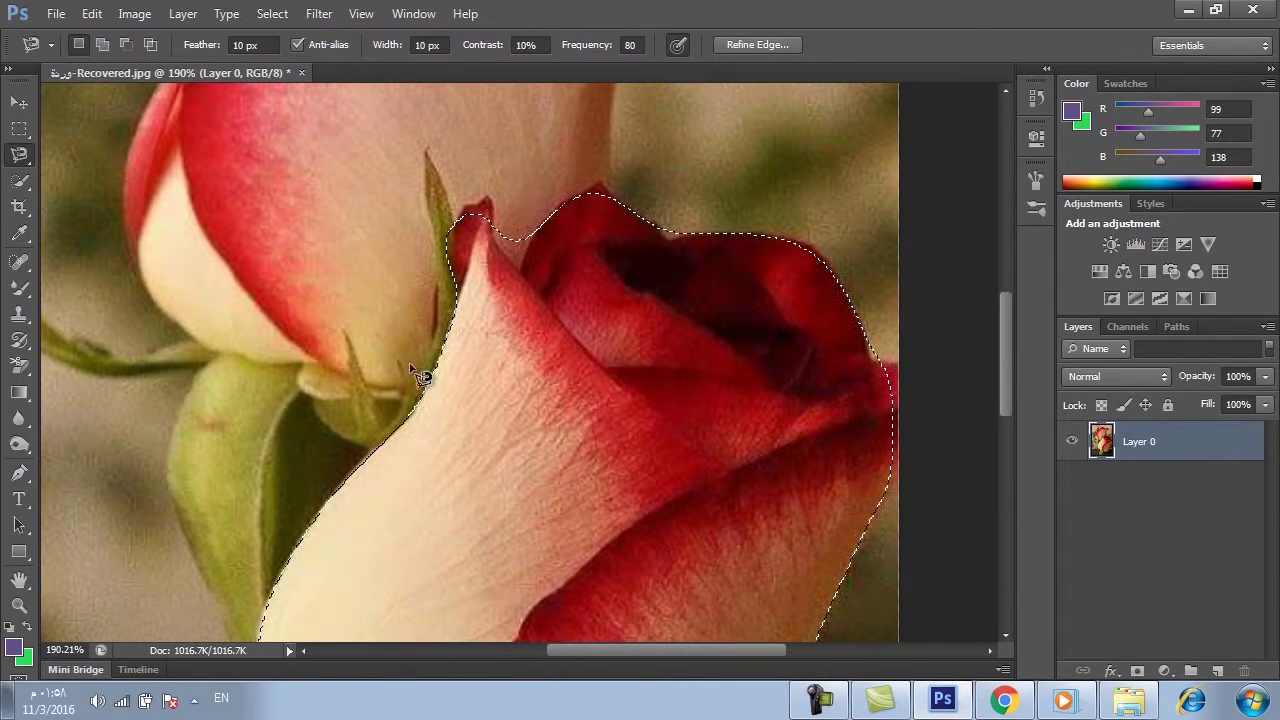
{"action": "scroll", "coordinate": [420, 375], "scroll_direction": "down", "scroll_amount": 5}
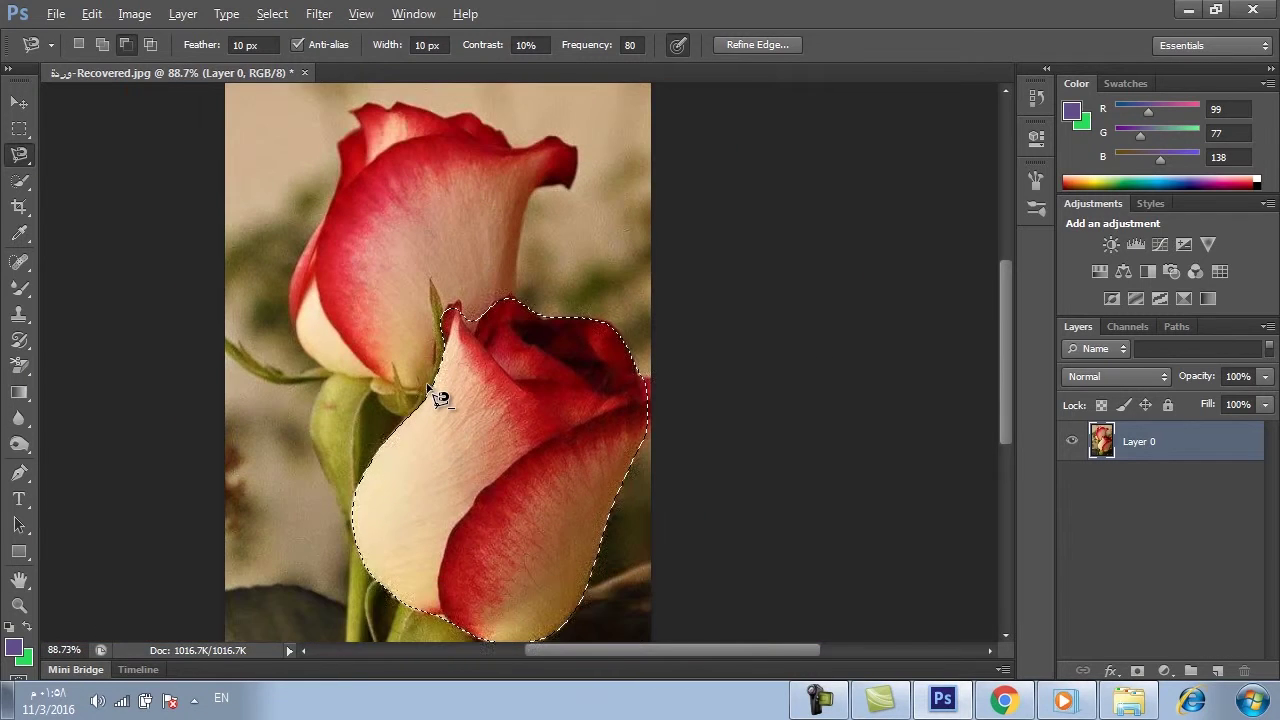
{"action": "scroll", "coordinate": [430, 390], "scroll_direction": "down", "scroll_amount": 1}
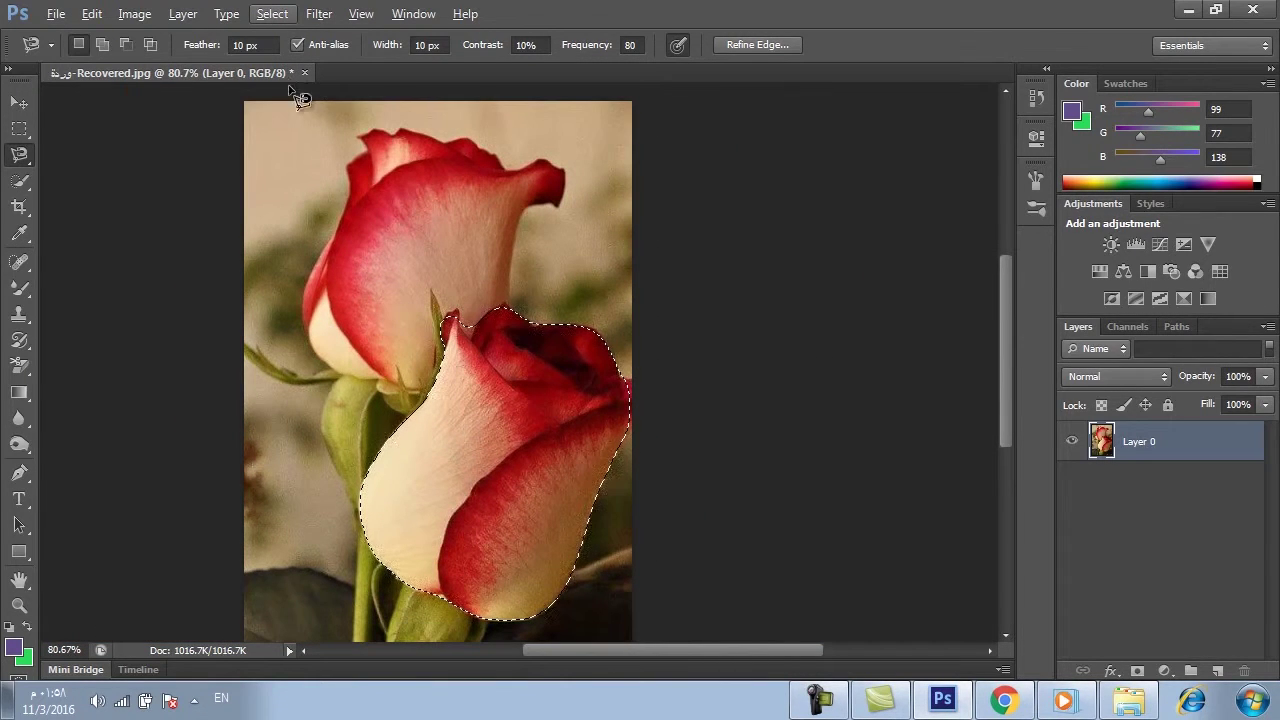
- Deselect the lower rose and select the entire image instead
{"action": "left_click", "coordinate": [272, 14]}
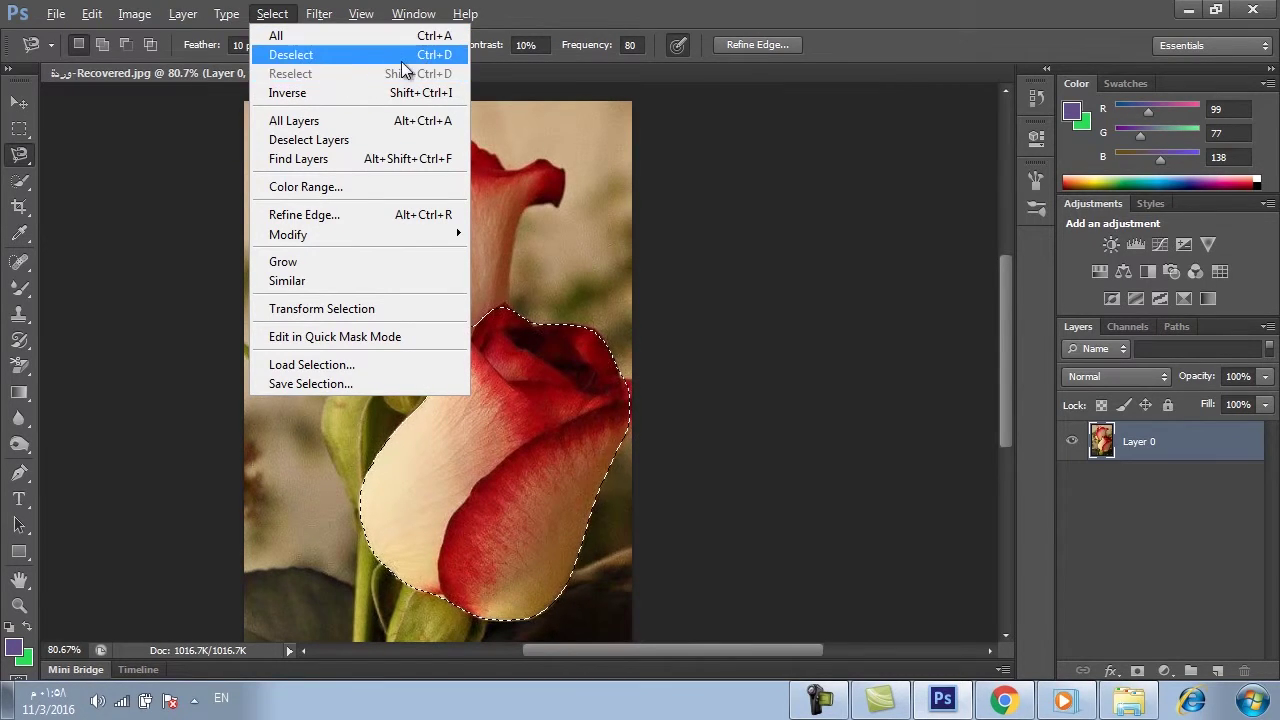
{"action": "left_click", "coordinate": [302, 56]}
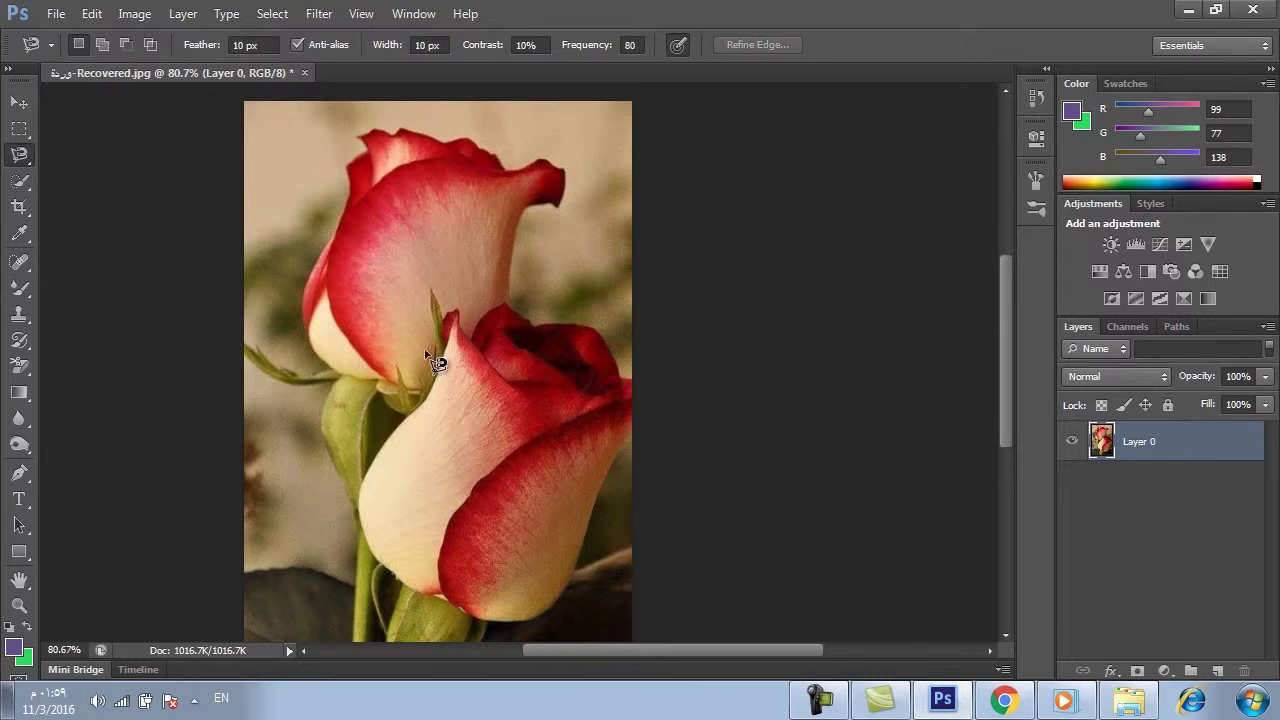
{"action": "left_click", "coordinate": [276, 16]}
{"action": "left_click", "coordinate": [302, 47]}
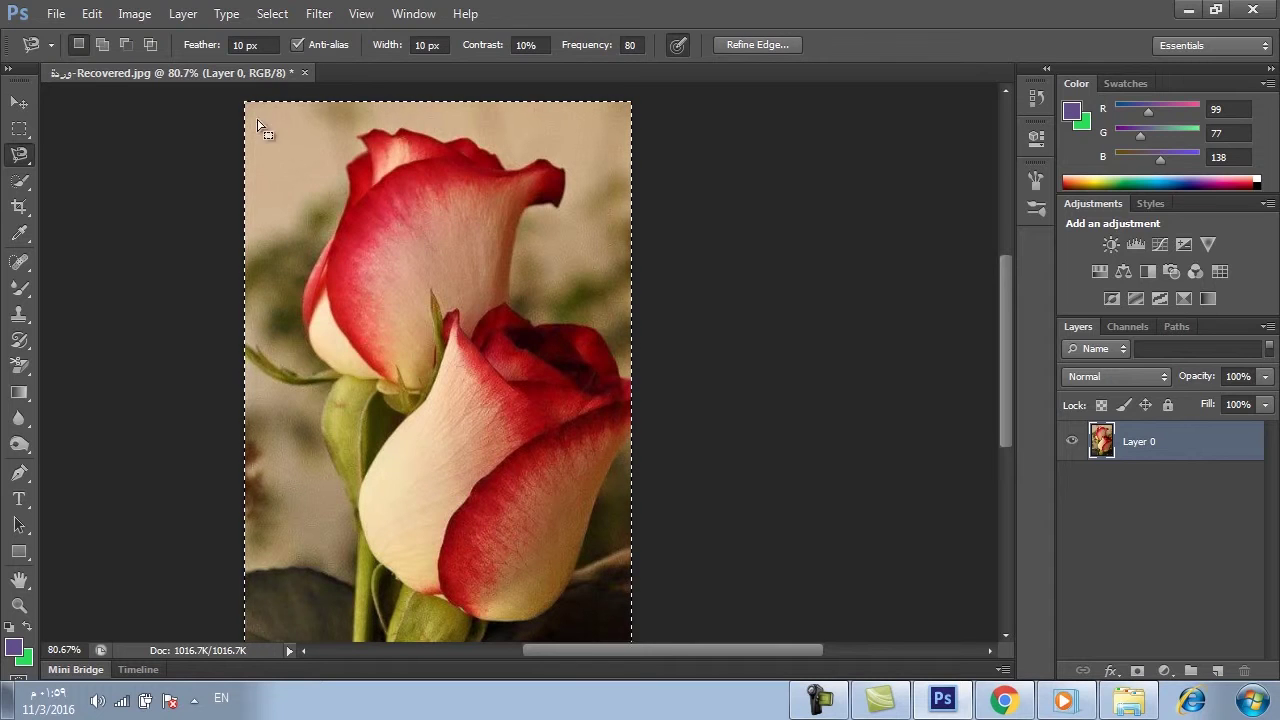
- Deselect the entire image and bring that selection back with Reselect
{"action": "left_click", "coordinate": [281, 17]}
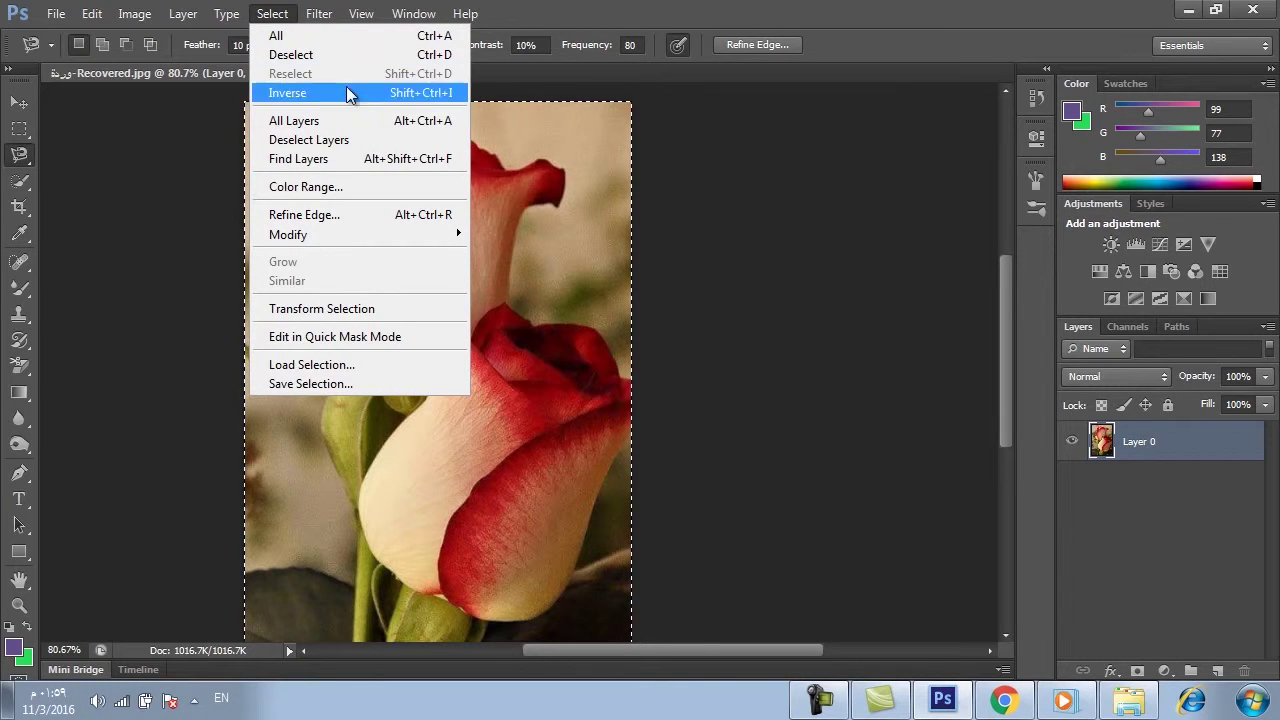
{"action": "left_click", "coordinate": [337, 55]}
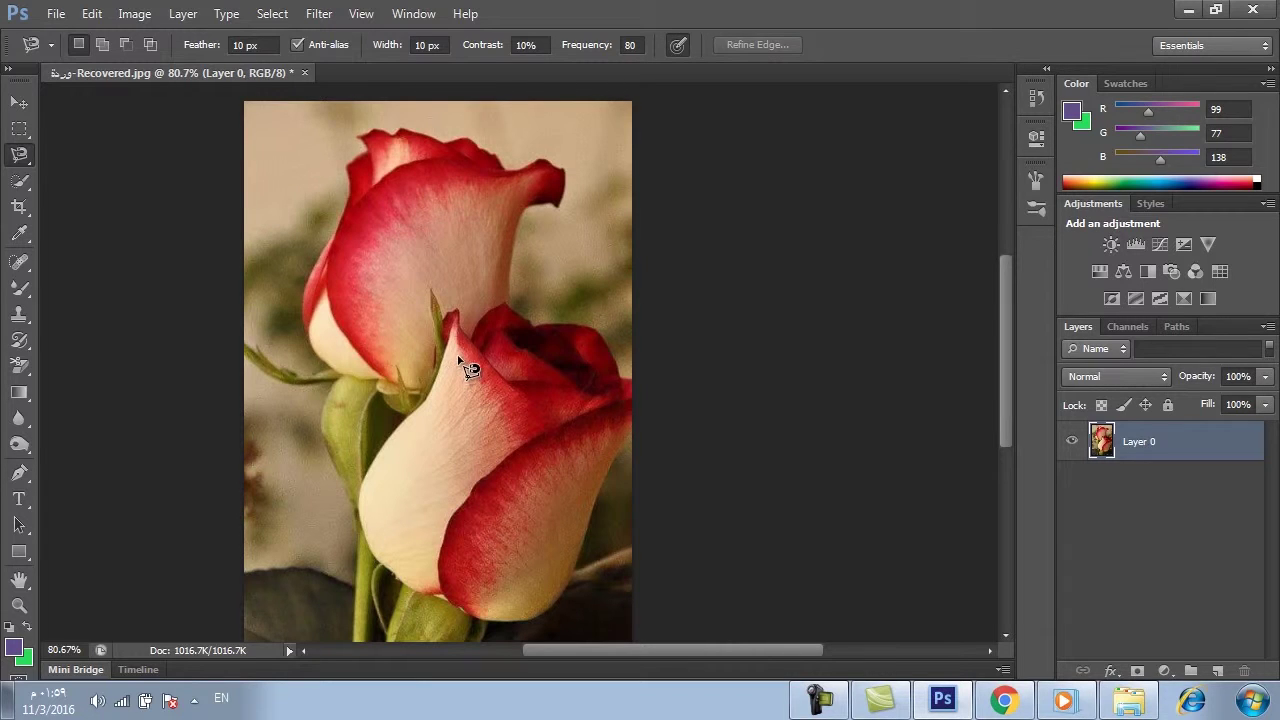
{"action": "left_click", "coordinate": [271, 18]}
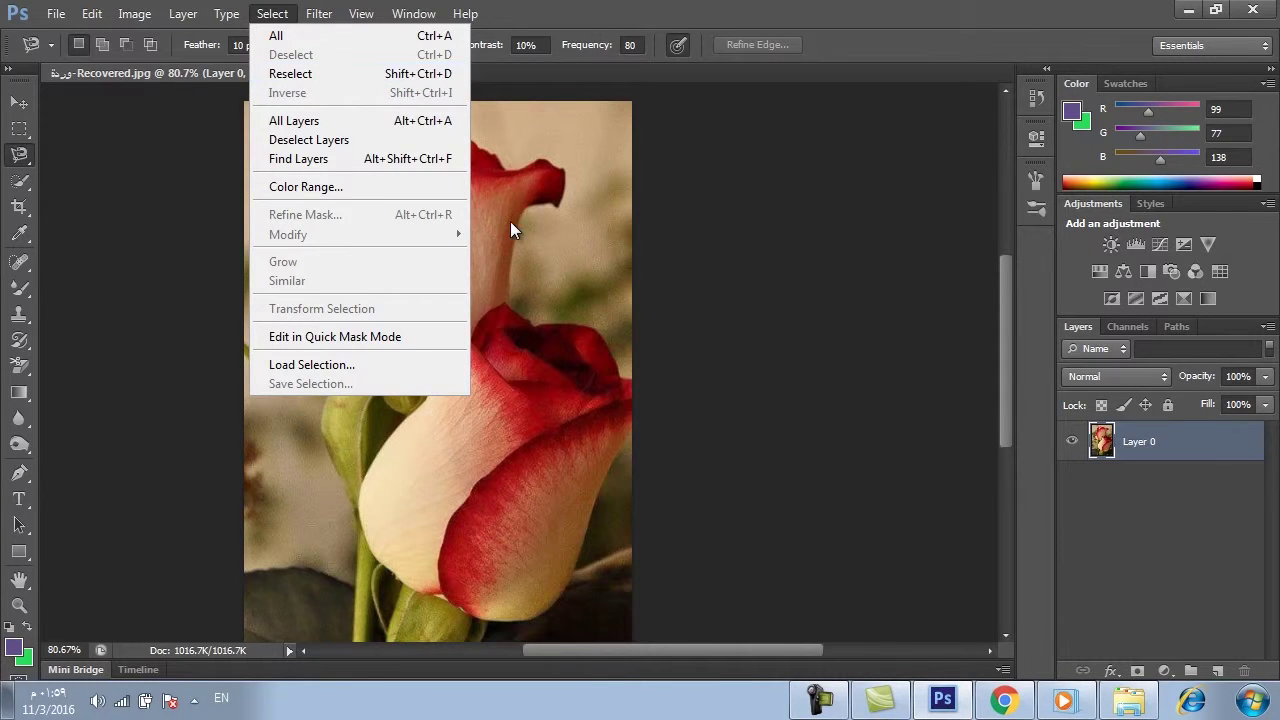
{"action": "left_click", "coordinate": [356, 73]}
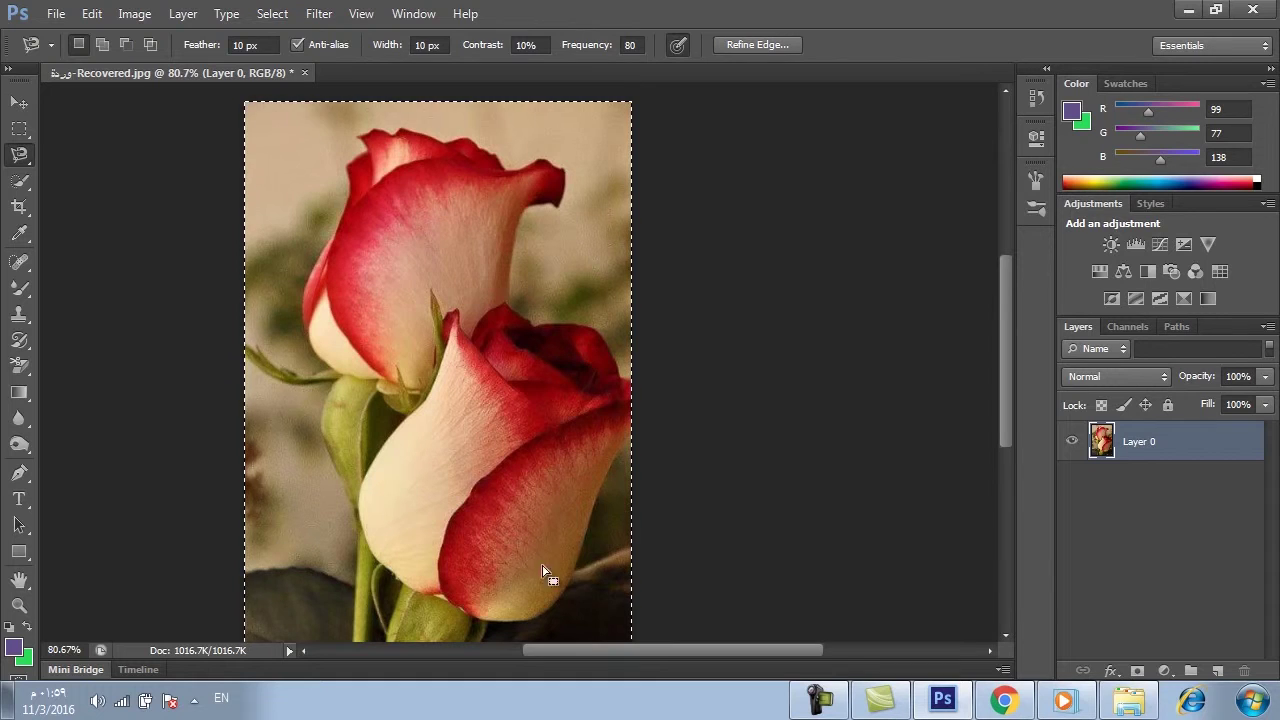
- Clear the whole-image selection and trace the upper rose's outline with the Magnetic Lasso Tool
{"action": "left_click", "coordinate": [272, 14]}
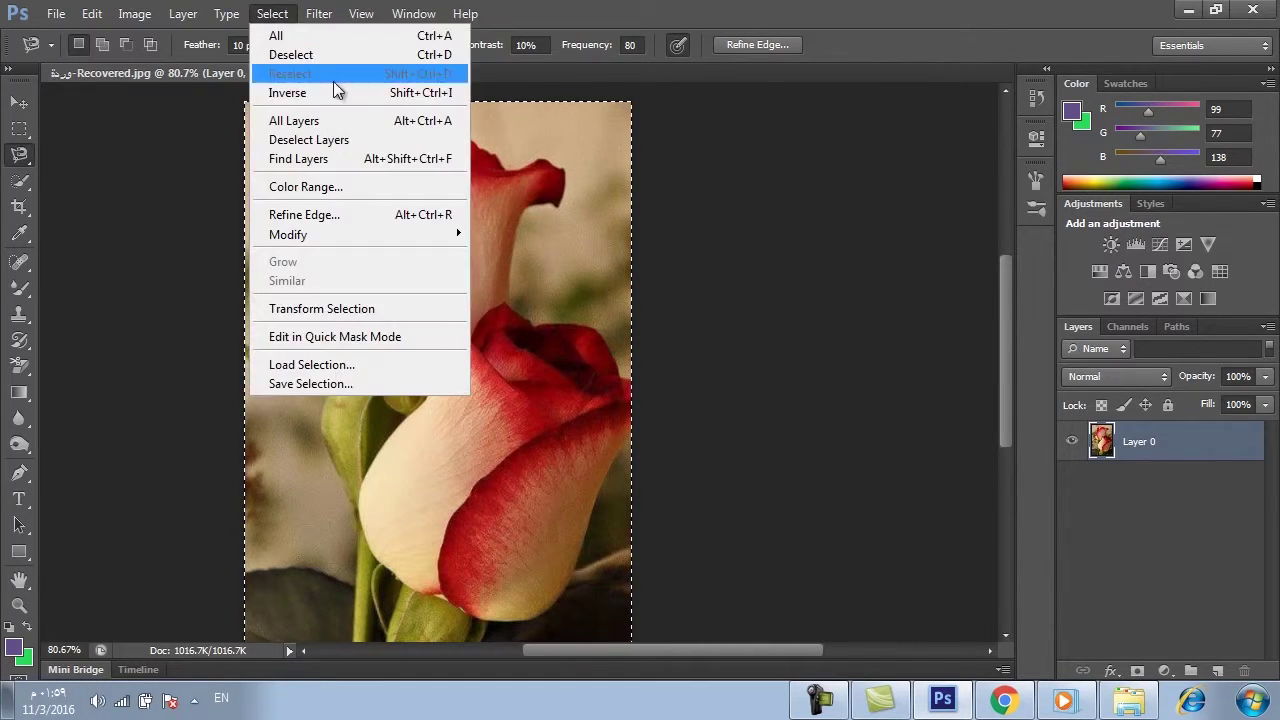
{"action": "left_click", "coordinate": [318, 58]}
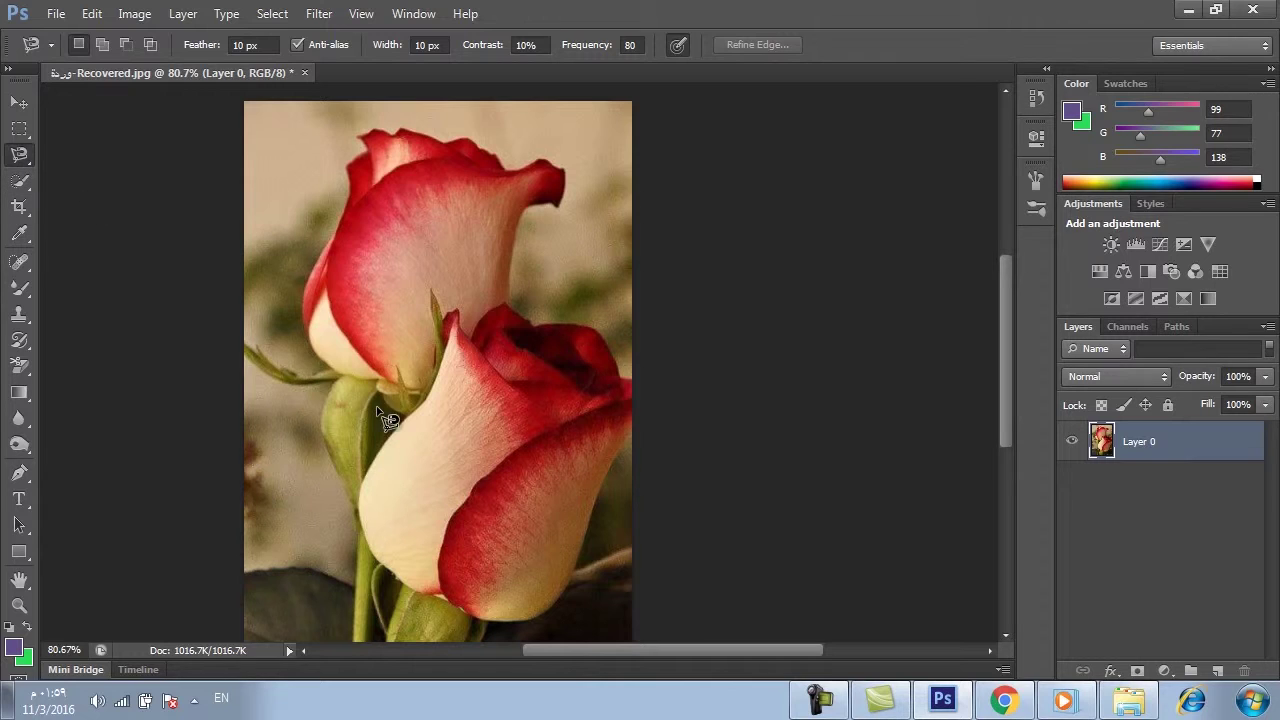
{"action": "left_click", "coordinate": [356, 378]}
{"action": "left_click", "coordinate": [360, 382]}
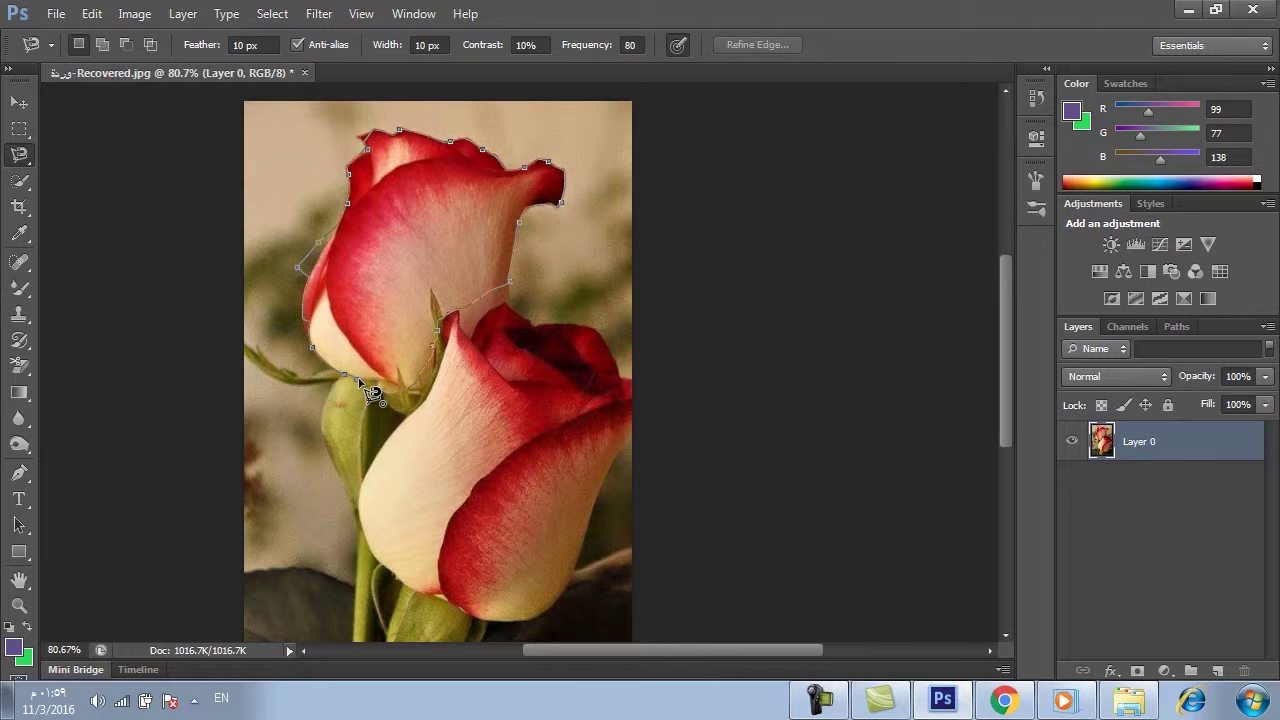
- Deselect the upper rose and restore its selection with Reselect
{"action": "key", "text": "ctrl+d"}
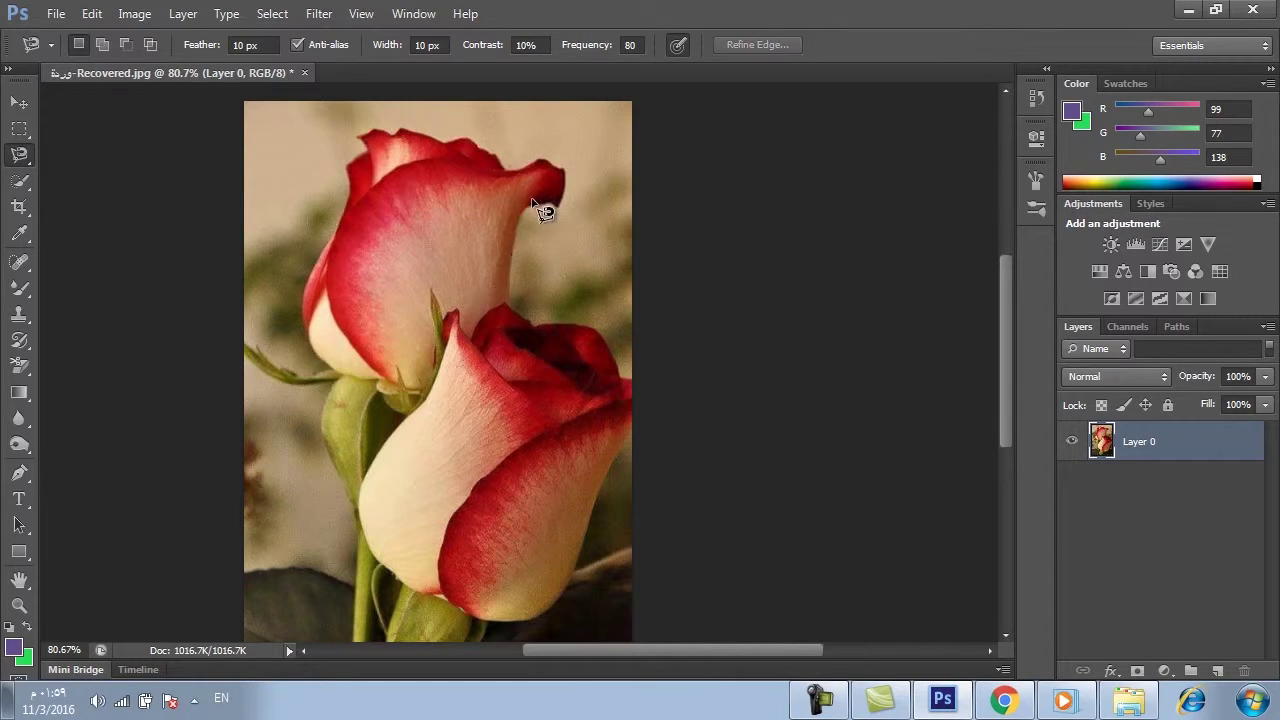
{"action": "left_click", "coordinate": [272, 14]}
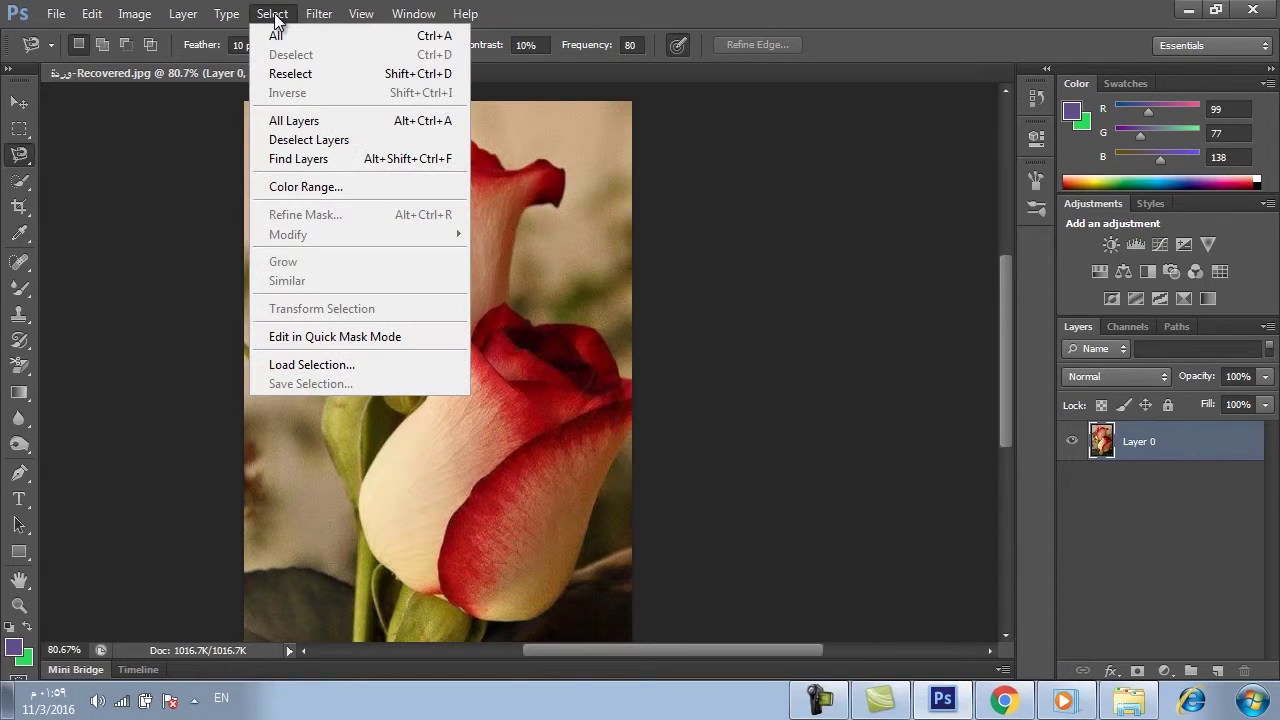
{"action": "left_click", "coordinate": [309, 72]}
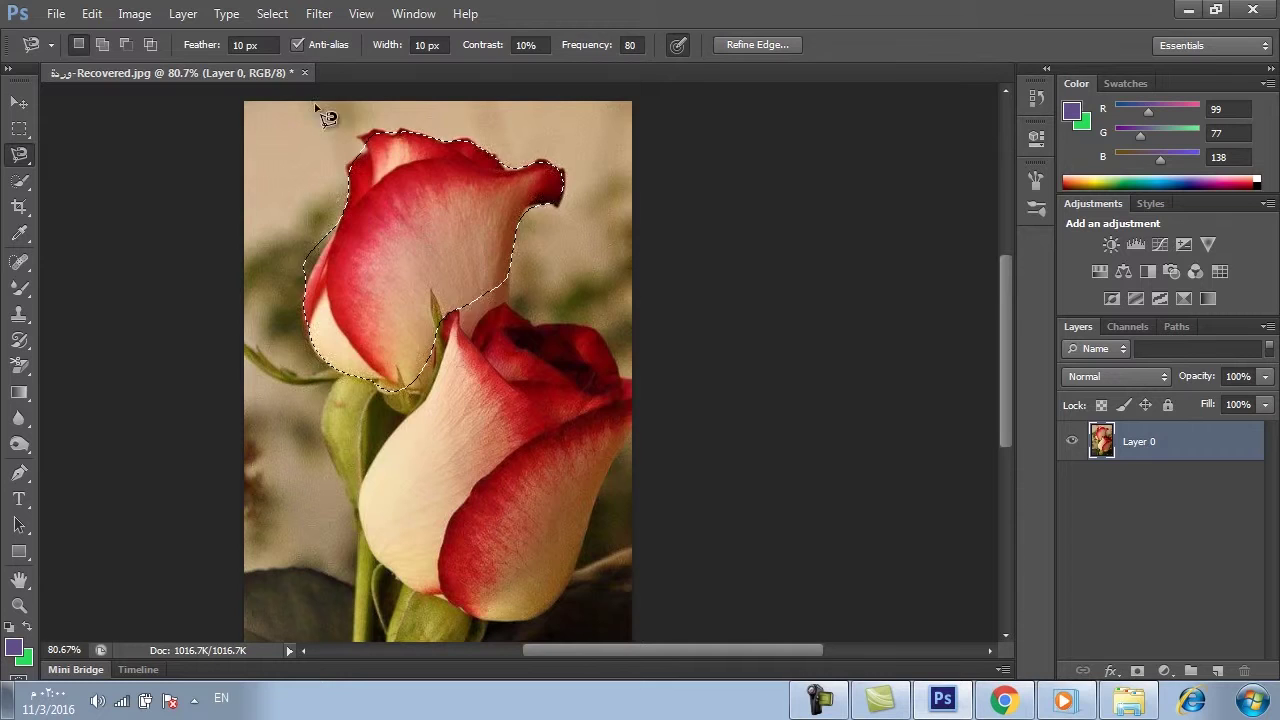
- Invert the selection so everything except the upper rose is selected
{"action": "left_click", "coordinate": [273, 14]}
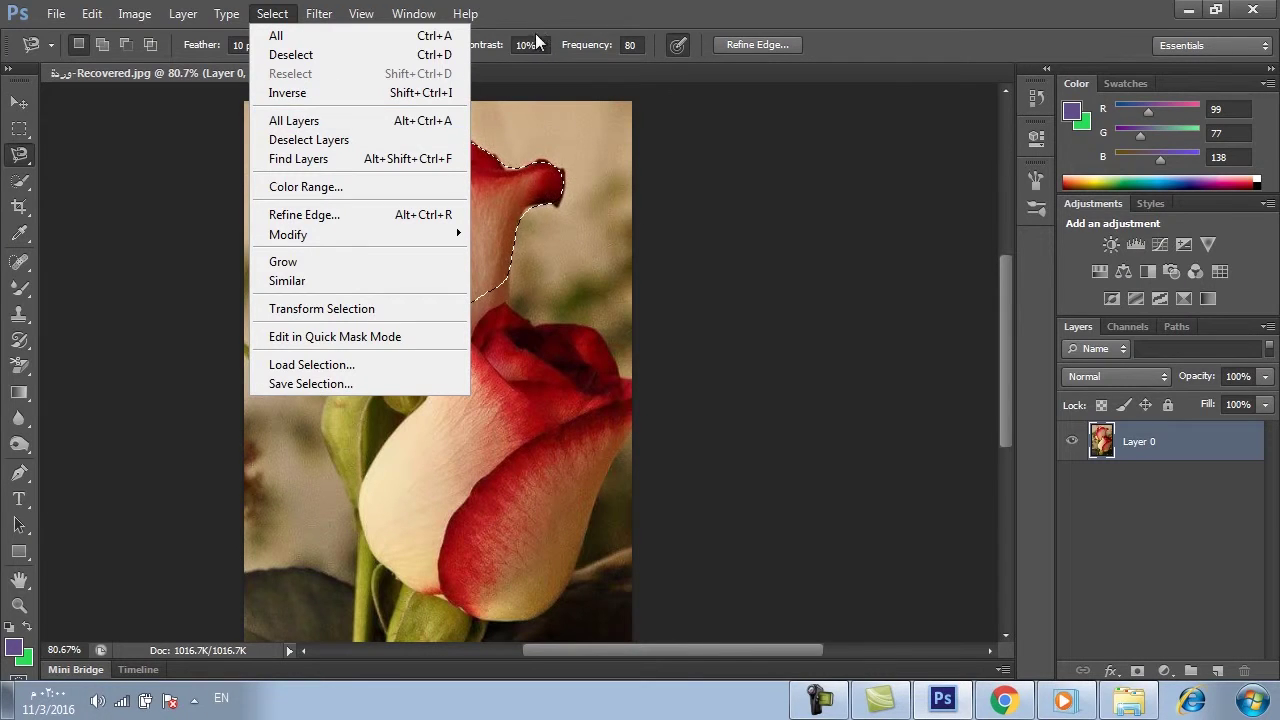
{"action": "left_click", "coordinate": [472, 278]}
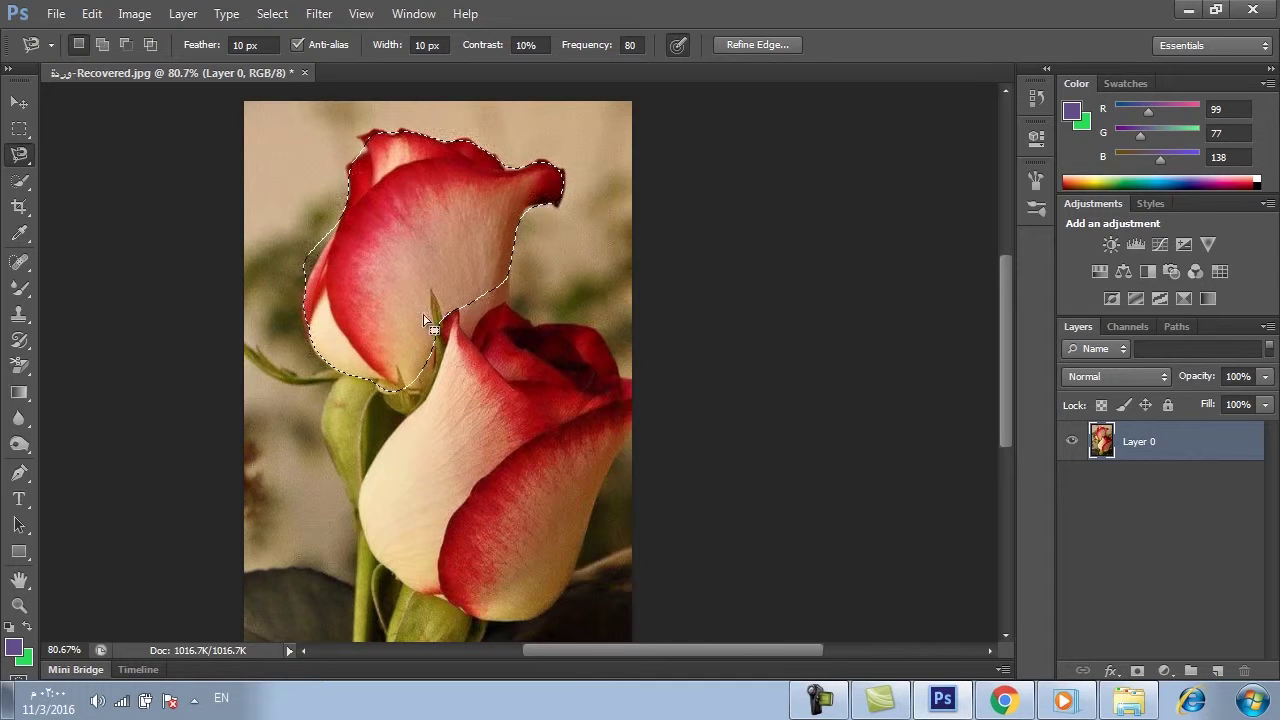
{"action": "left_click", "coordinate": [270, 15]}
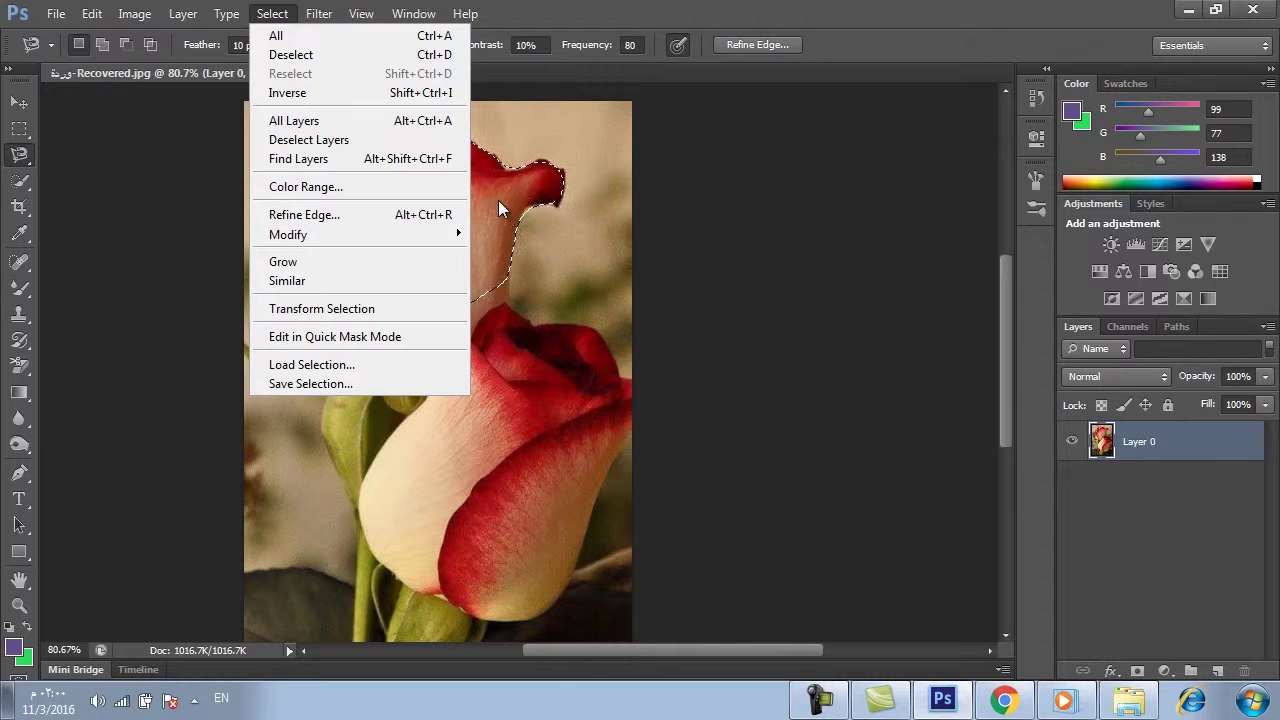
{"action": "left_click", "coordinate": [324, 97]}
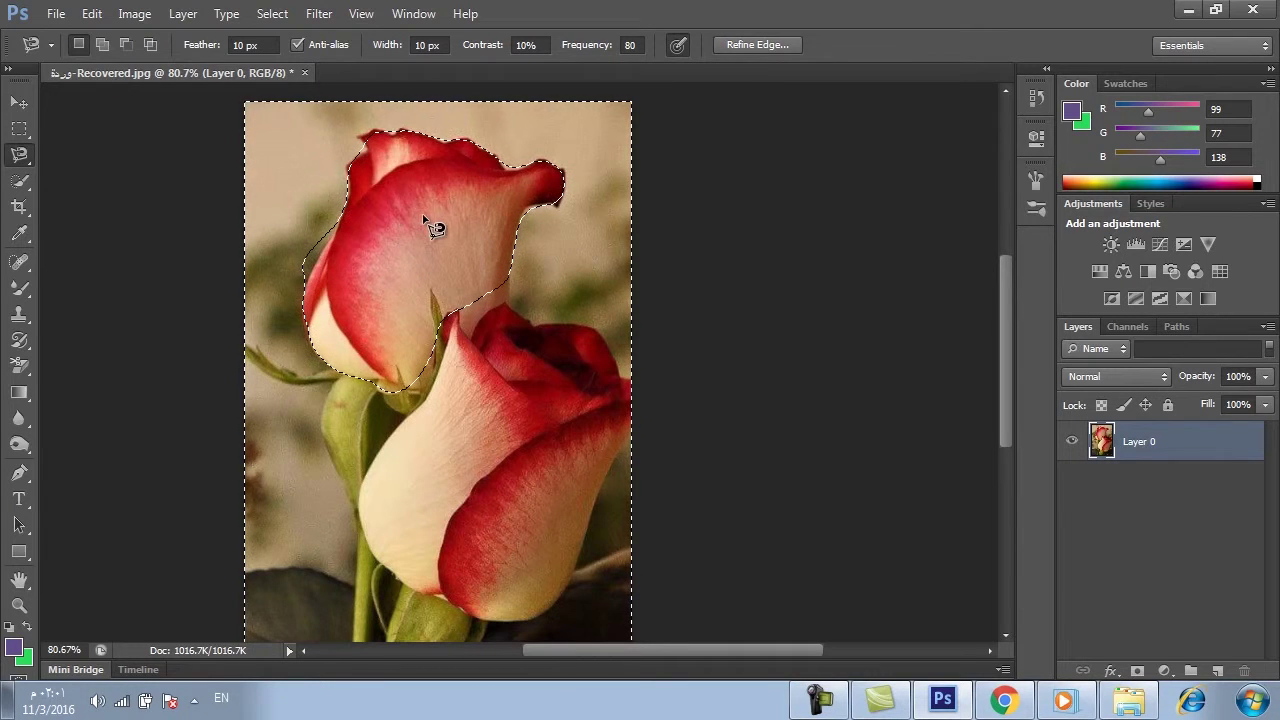
- Clear the inverted selection around the upper rose
{"action": "left_click", "coordinate": [269, 17]}
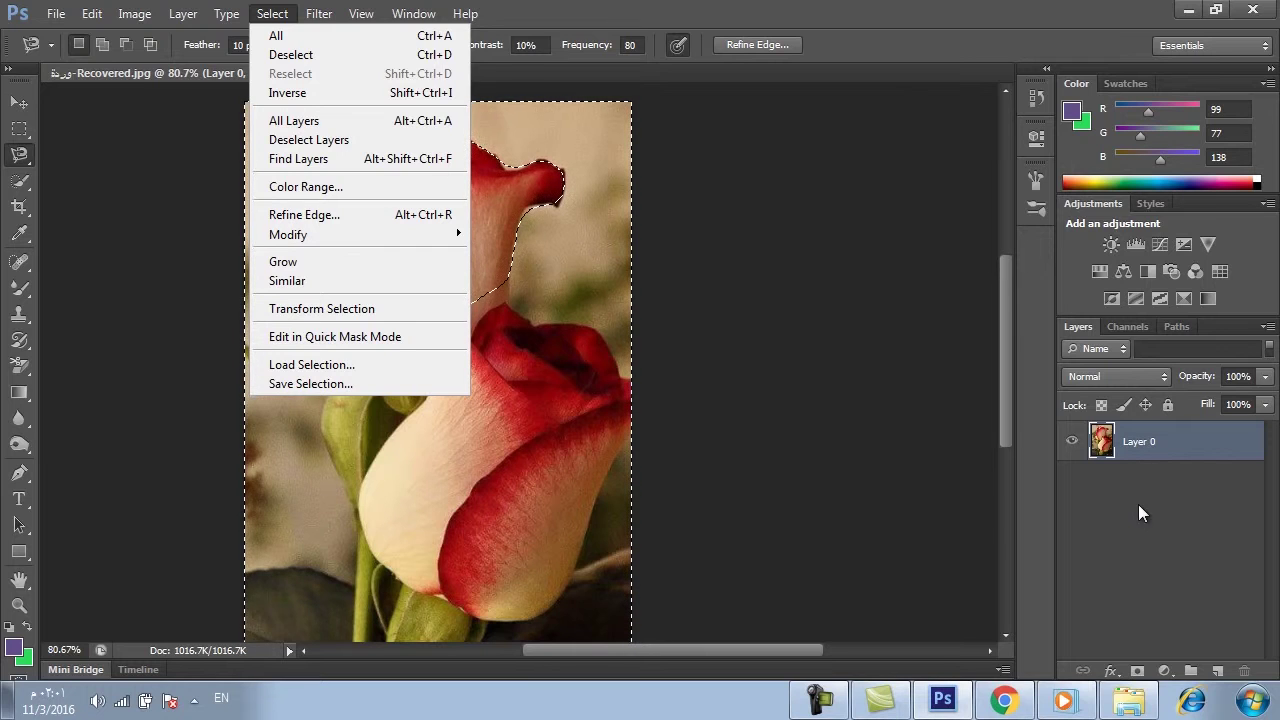
{"action": "left_click", "coordinate": [537, 312]}
{"action": "left_click", "coordinate": [537, 312]}
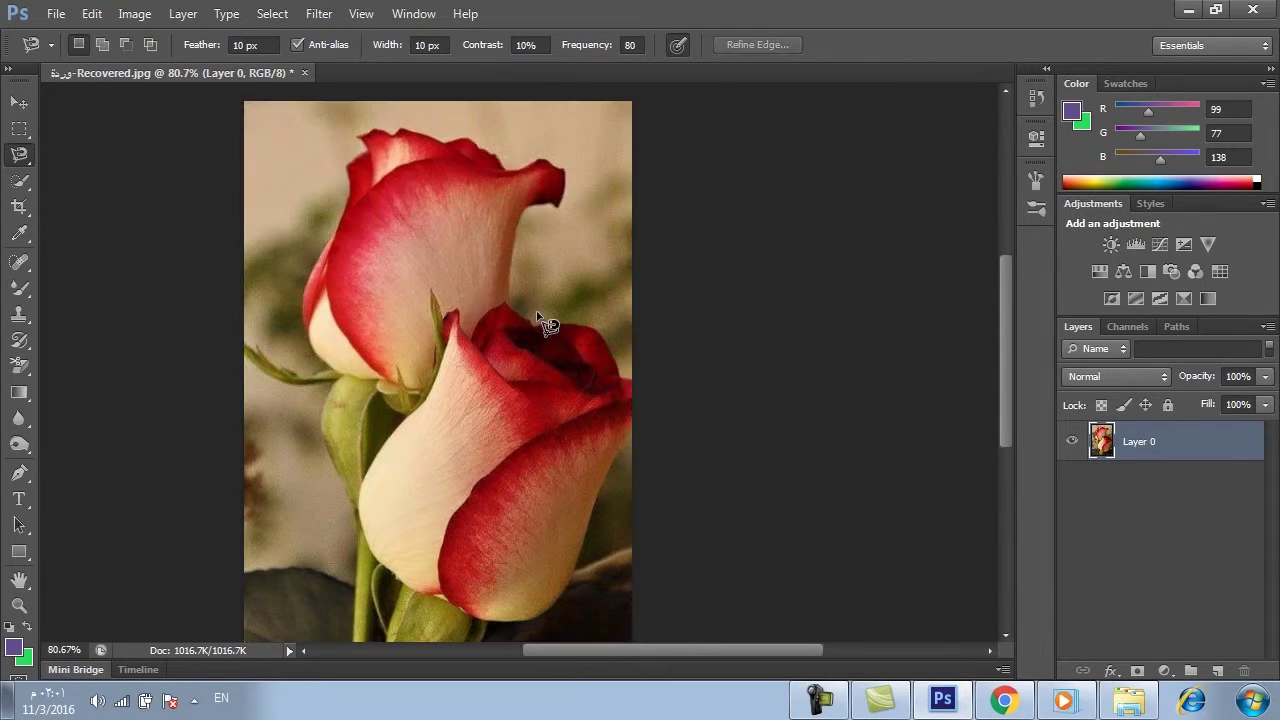
- Add two new empty layers above the rose photo layer and select all layers
{"action": "left_click", "coordinate": [1218, 671]}
{"action": "left_click", "coordinate": [1218, 671]}
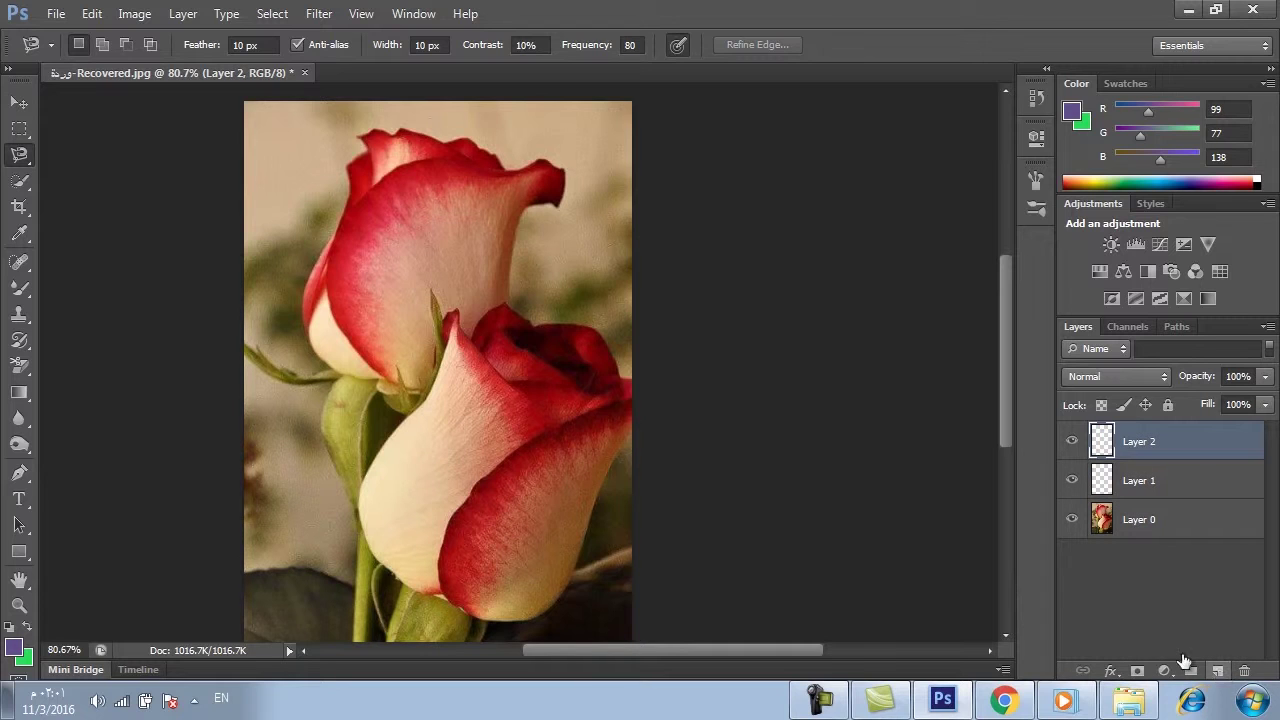
{"action": "left_click", "coordinate": [280, 20]}
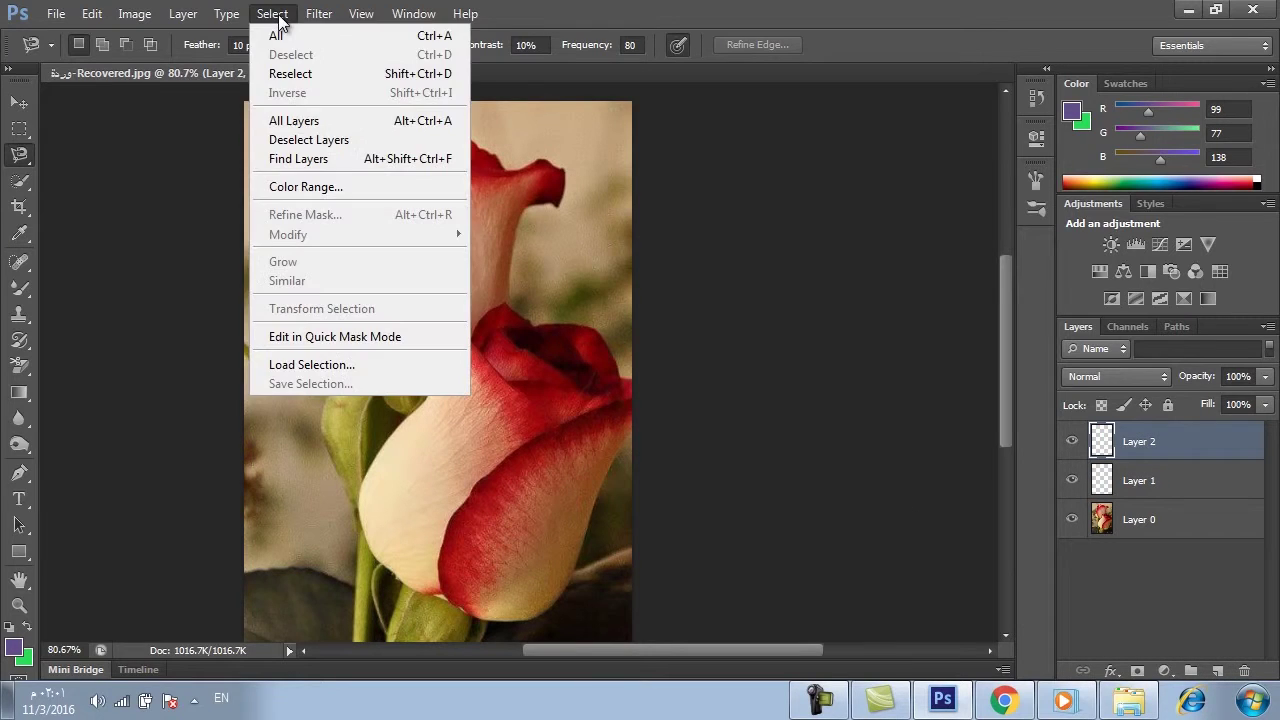
{"action": "left_click", "coordinate": [373, 121]}
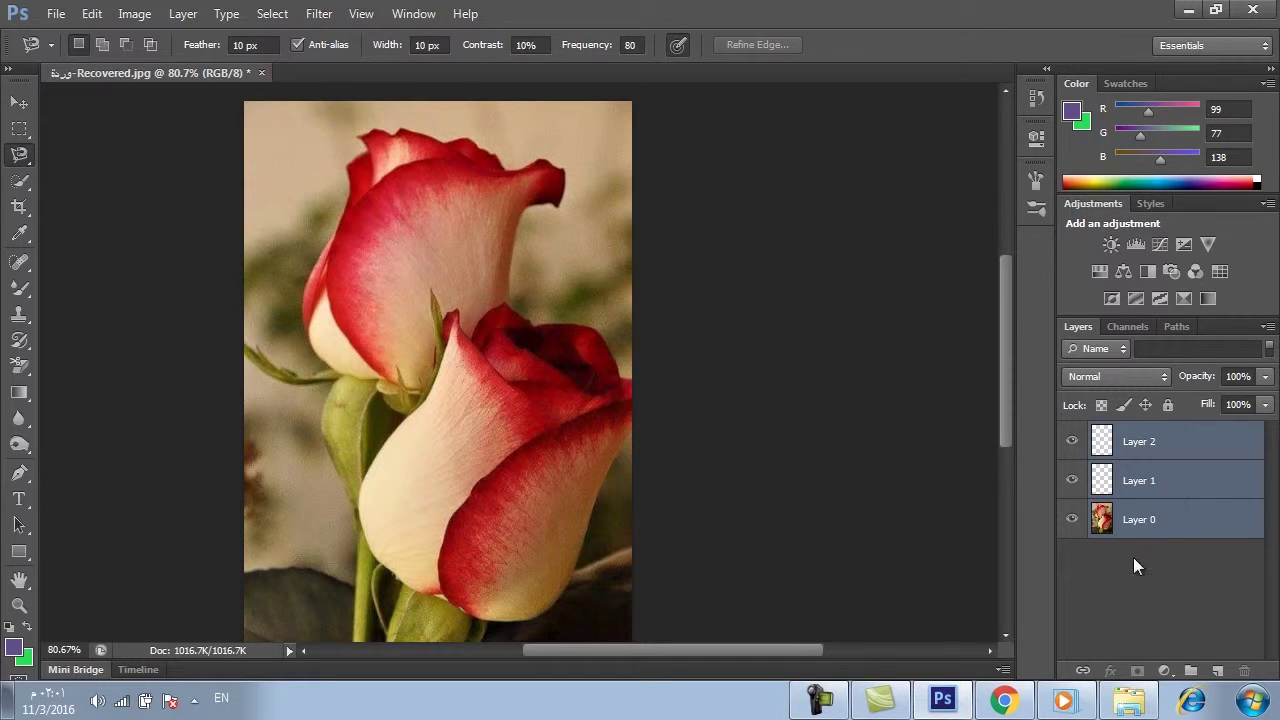
- Deselect all three layers with Deselect Layers
{"action": "left_click", "coordinate": [273, 16]}
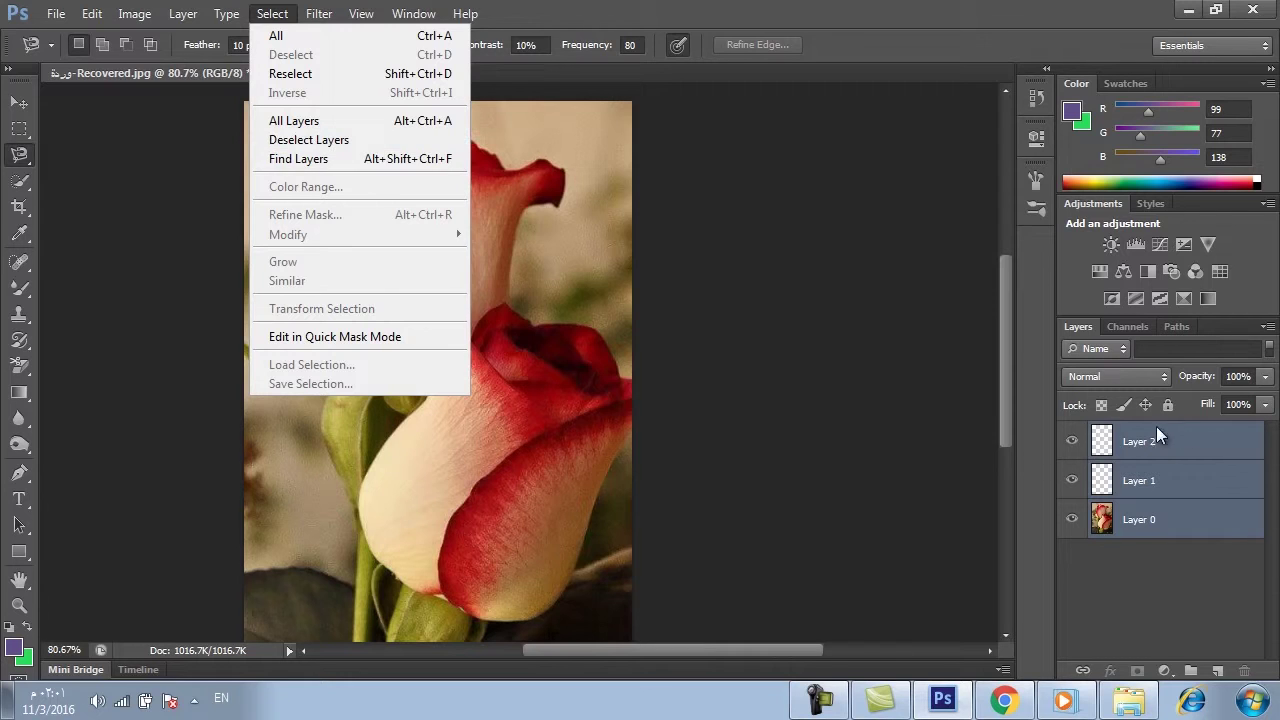
{"action": "left_click", "coordinate": [376, 150]}
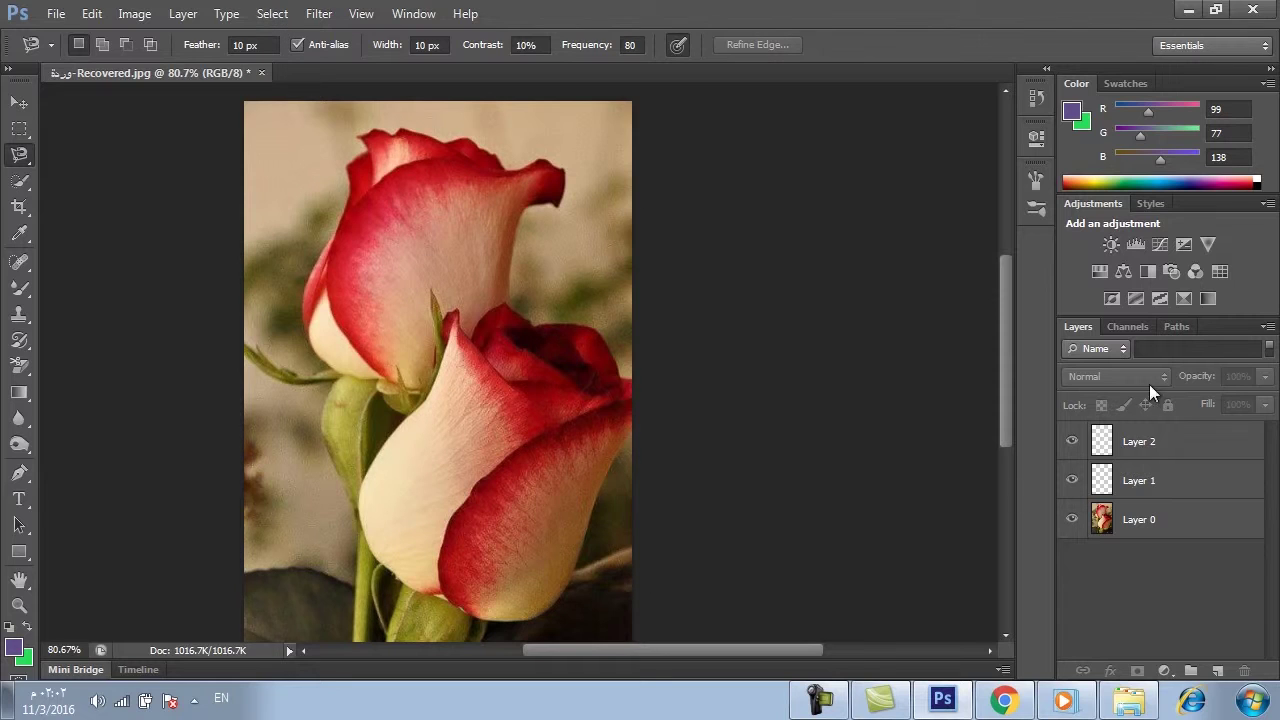
- Use Find Layers to filter the layer list by the name "layer 2"
{"action": "left_click", "coordinate": [1156, 349]}
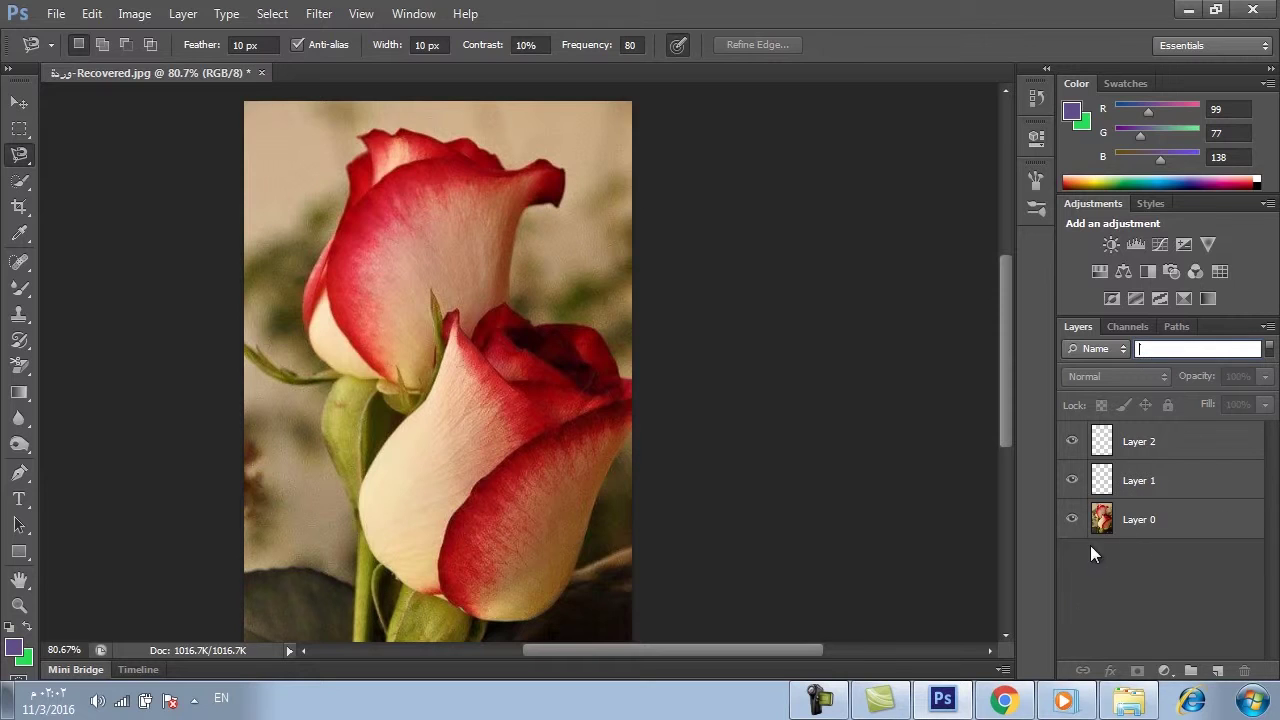
{"action": "left_click", "coordinate": [273, 16]}
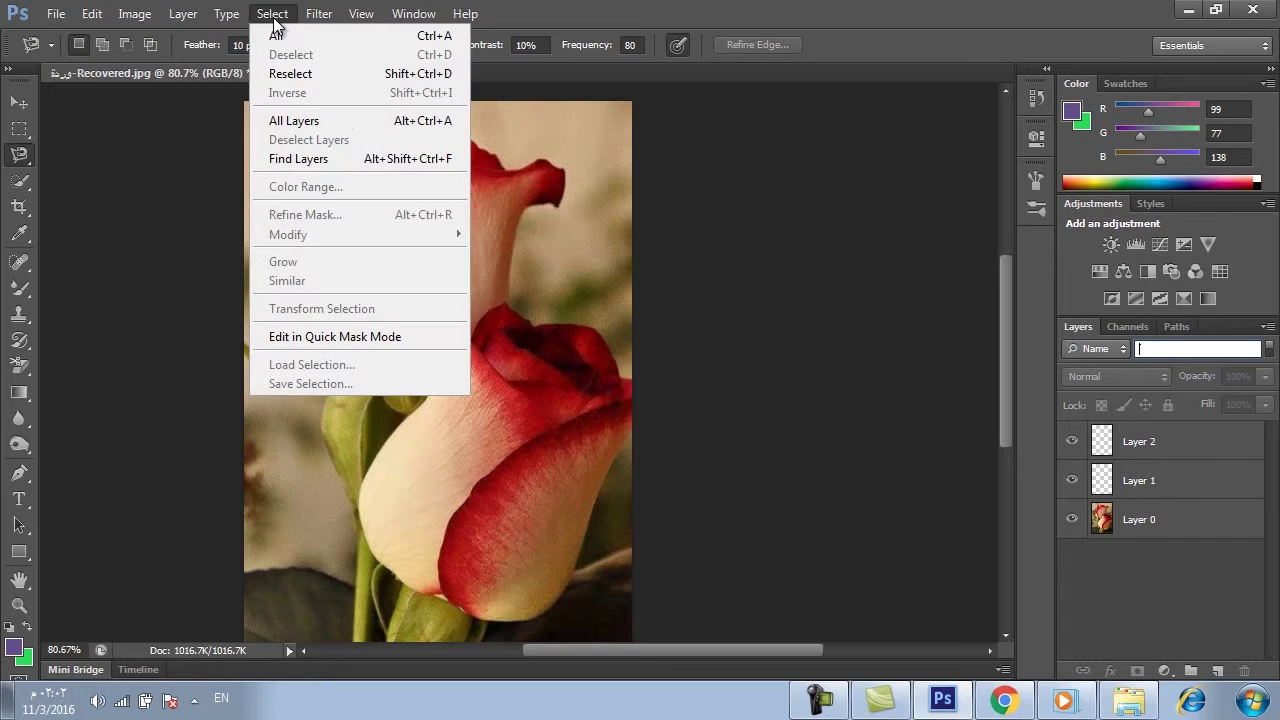
{"action": "left_click", "coordinate": [292, 159]}
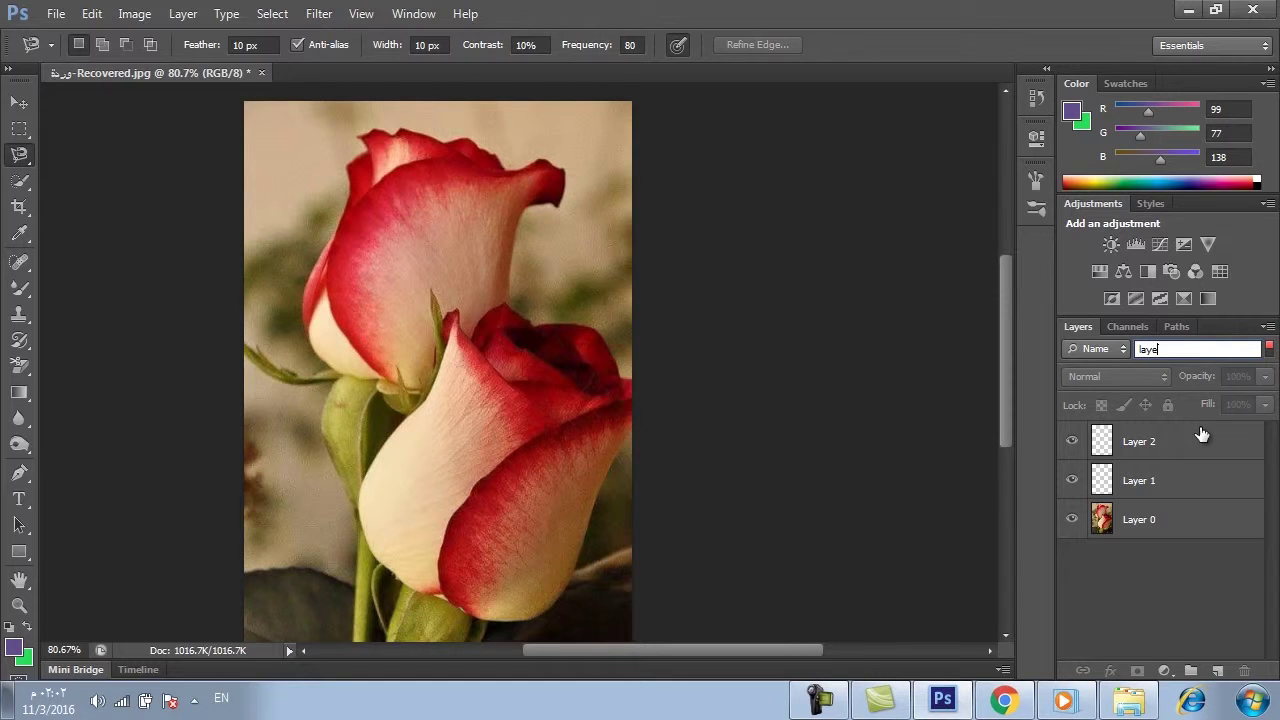
{"action": "type", "text": "layer 2"}
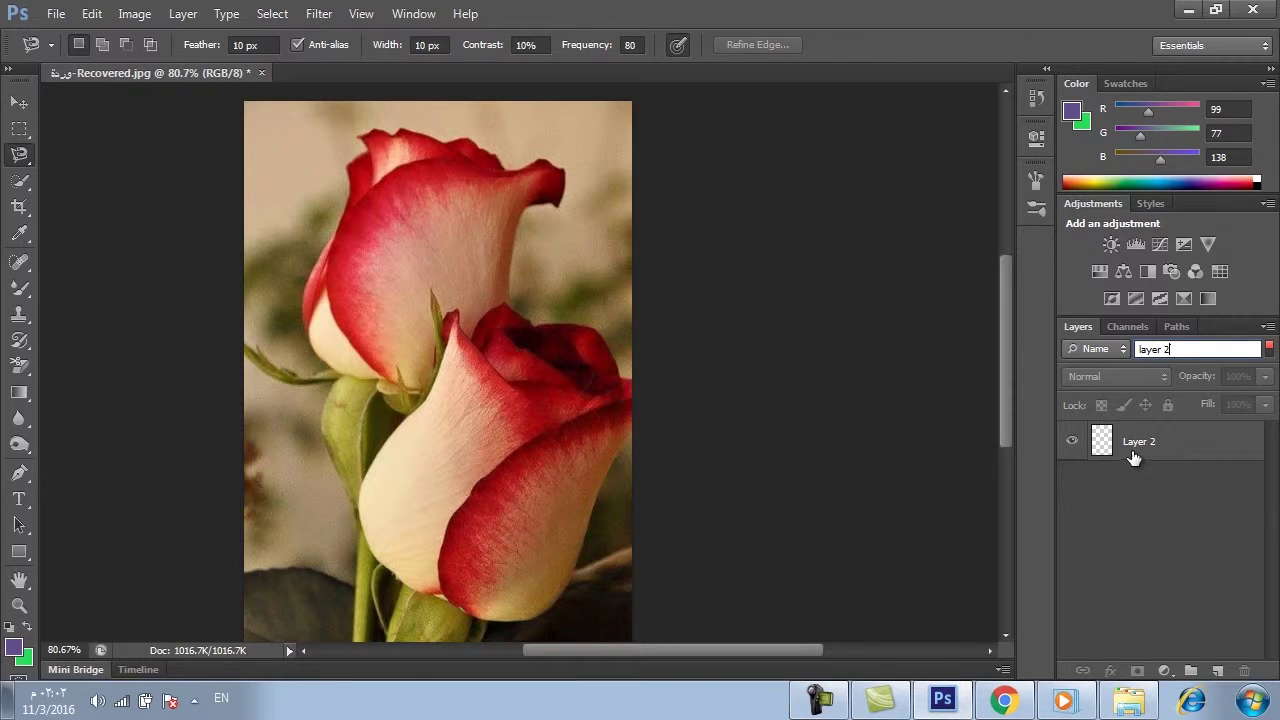
{"action": "left_click", "coordinate": [1135, 498]}
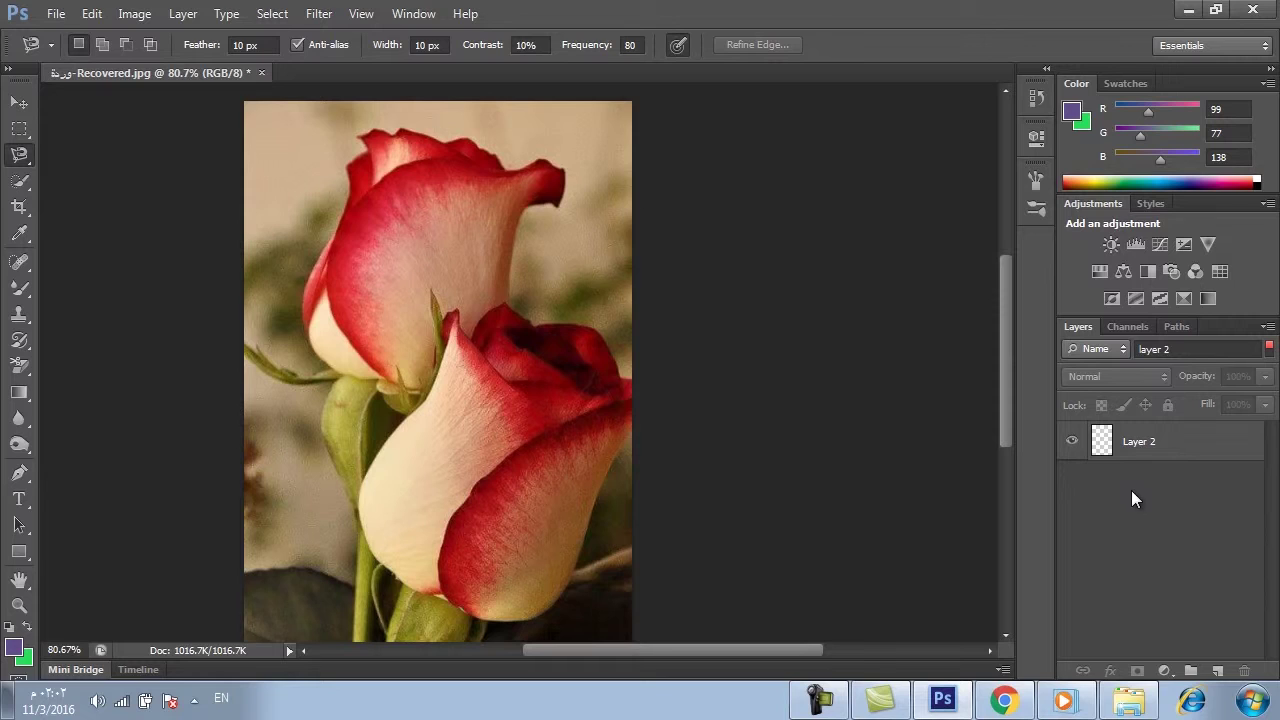
- Clear the layer name filter to list every layer again
{"action": "left_click", "coordinate": [1165, 346]}
{"action": "left_click", "coordinate": [1165, 347]}
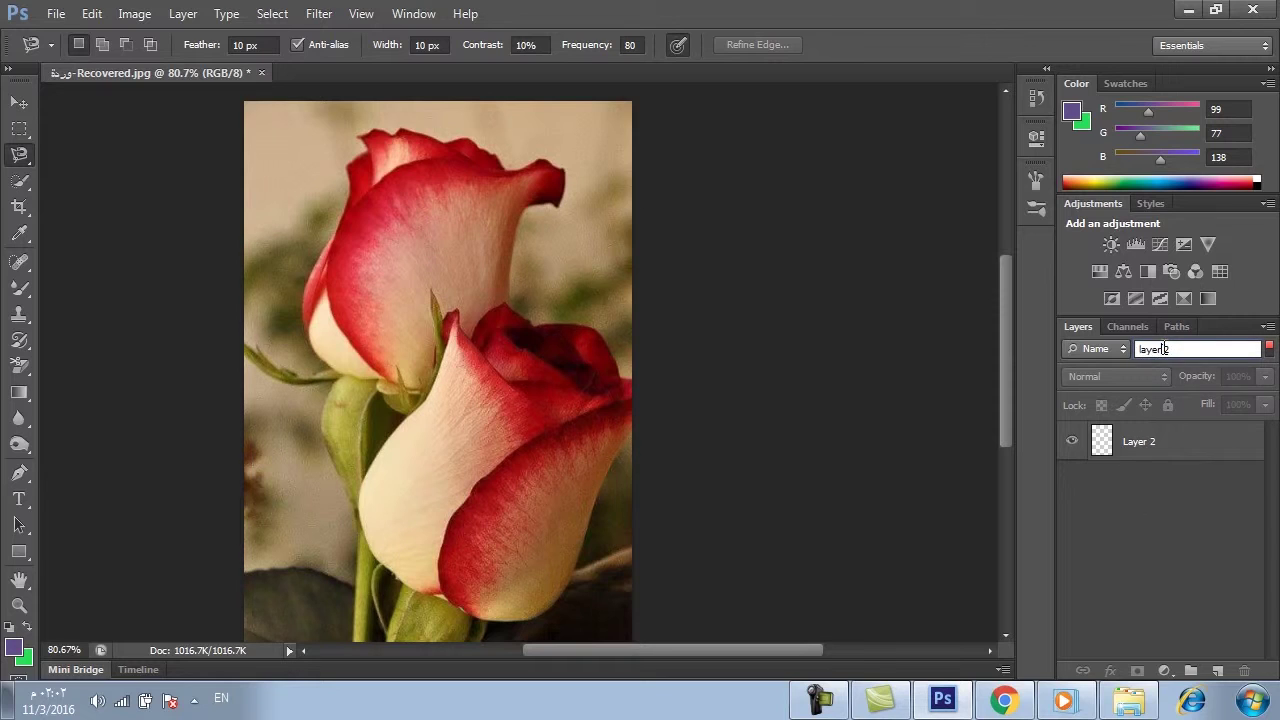
{"action": "double_click", "coordinate": [1165, 348]}
{"action": "key", "text": "BackSpace"}
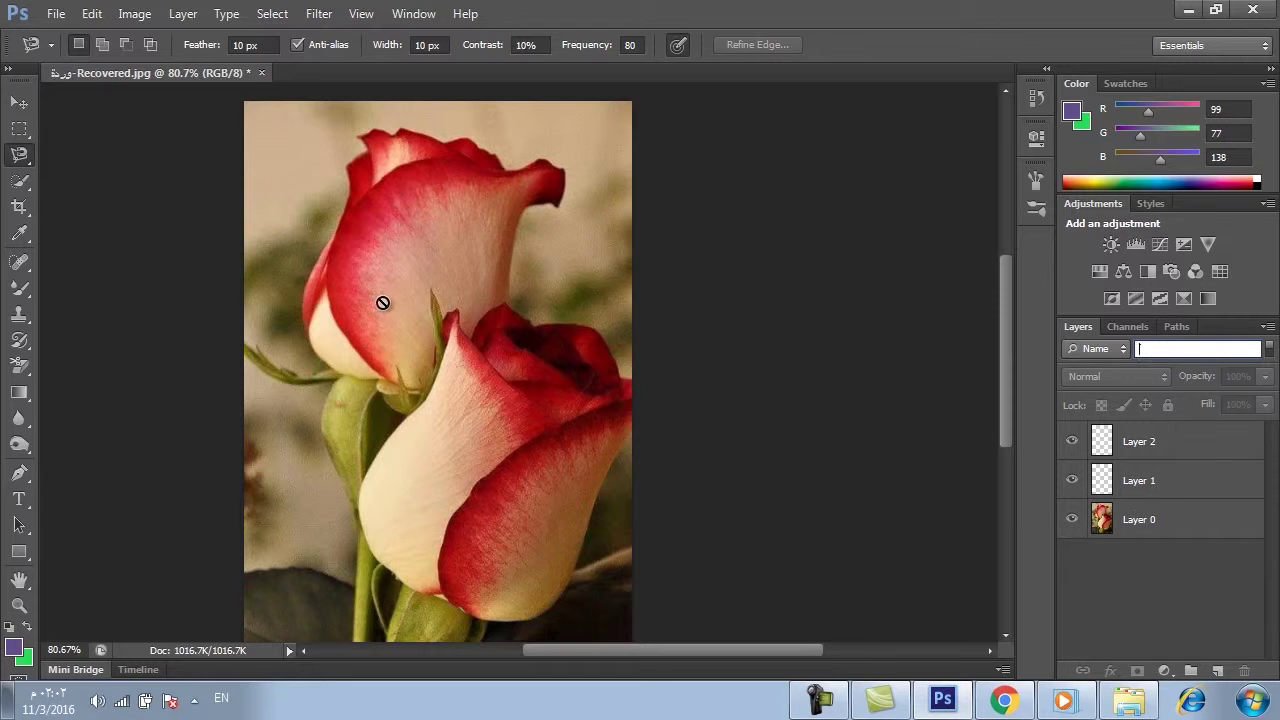
{"action": "left_click", "coordinate": [270, 14]}
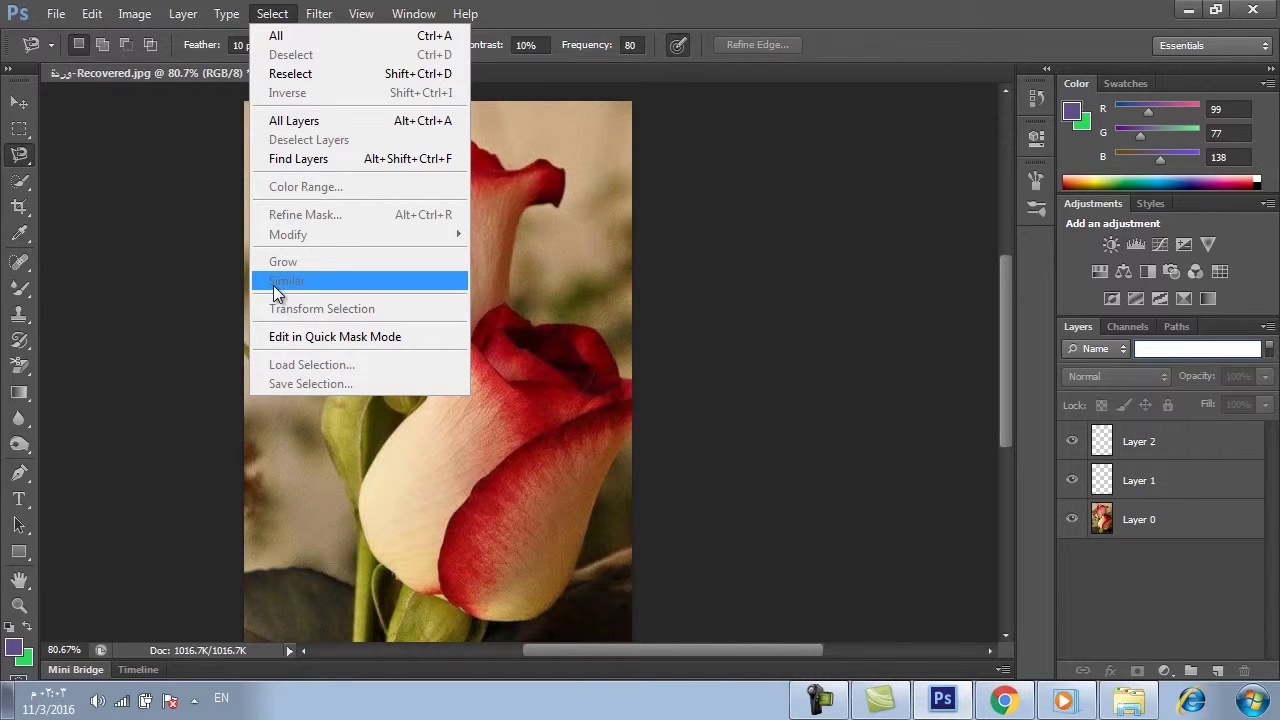
{"action": "left_click", "coordinate": [499, 319]}
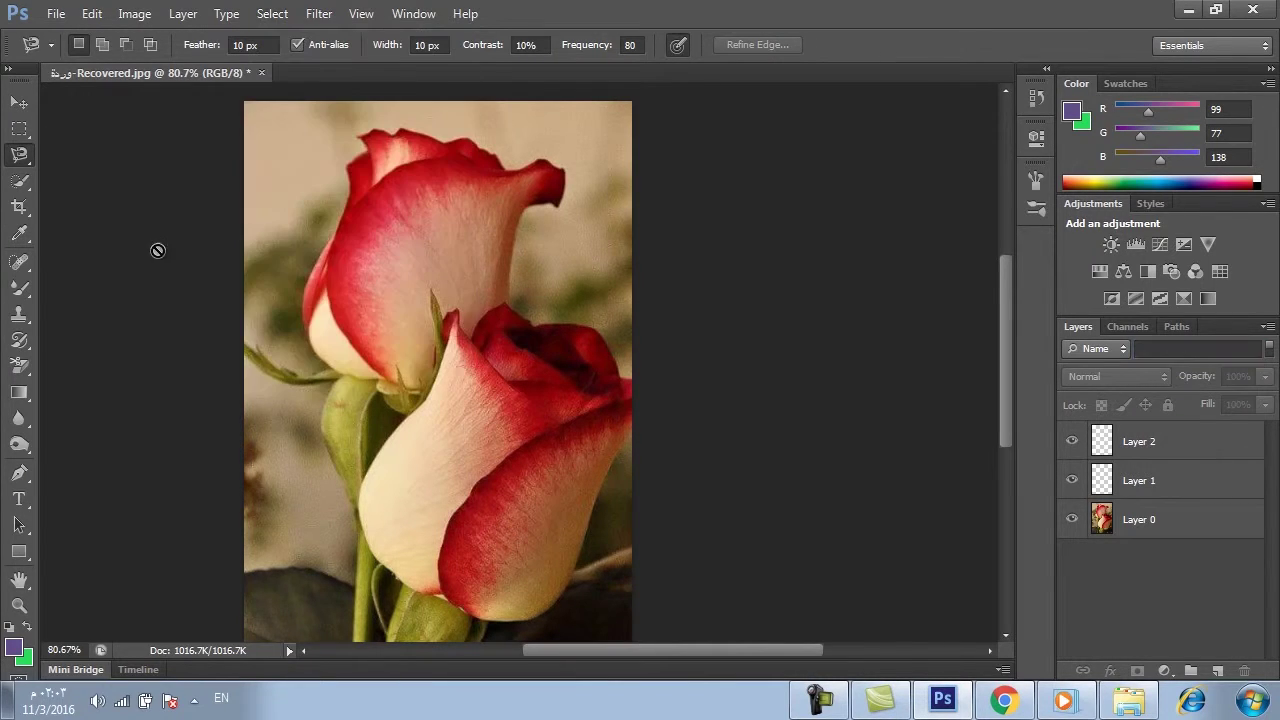
{"action": "right_click", "coordinate": [20, 157]}
{"action": "left_click", "coordinate": [103, 191]}
{"action": "right_click", "coordinate": [20, 158]}
{"action": "left_click", "coordinate": [93, 189]}
{"action": "left_click", "coordinate": [457, 236]}
{"action": "key", "text": "Escape"}
{"action": "left_click", "coordinate": [509, 263]}
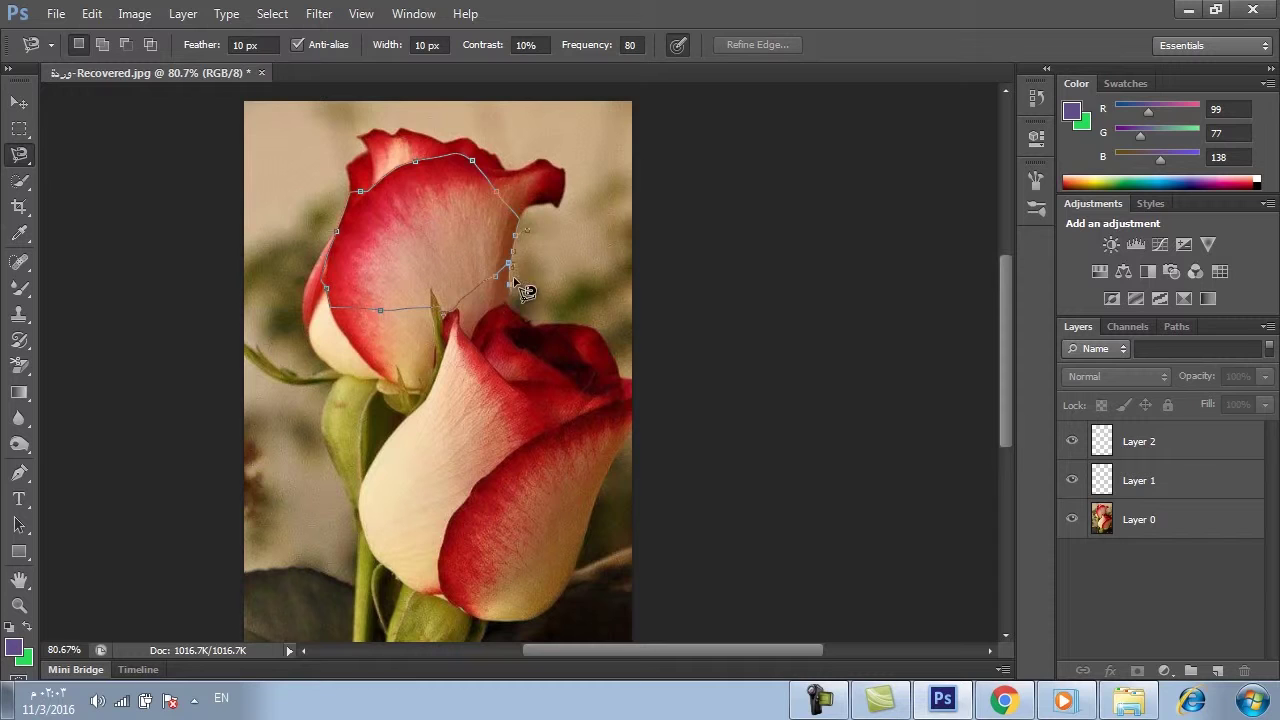
{"action": "key", "text": "Escape"}
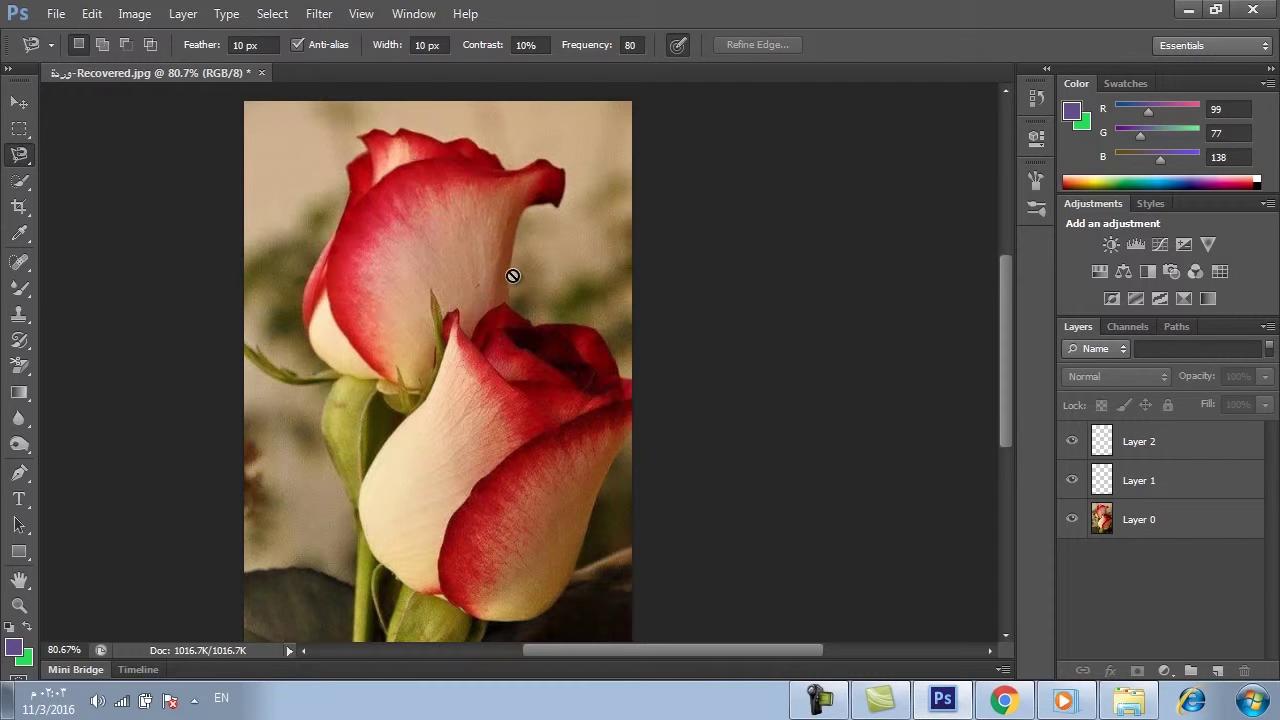
- Draw a small freehand oval selection with the Lasso tool on the plain background beside the upper rose
{"action": "right_click", "coordinate": [21, 158]}
{"action": "left_click", "coordinate": [93, 152]}
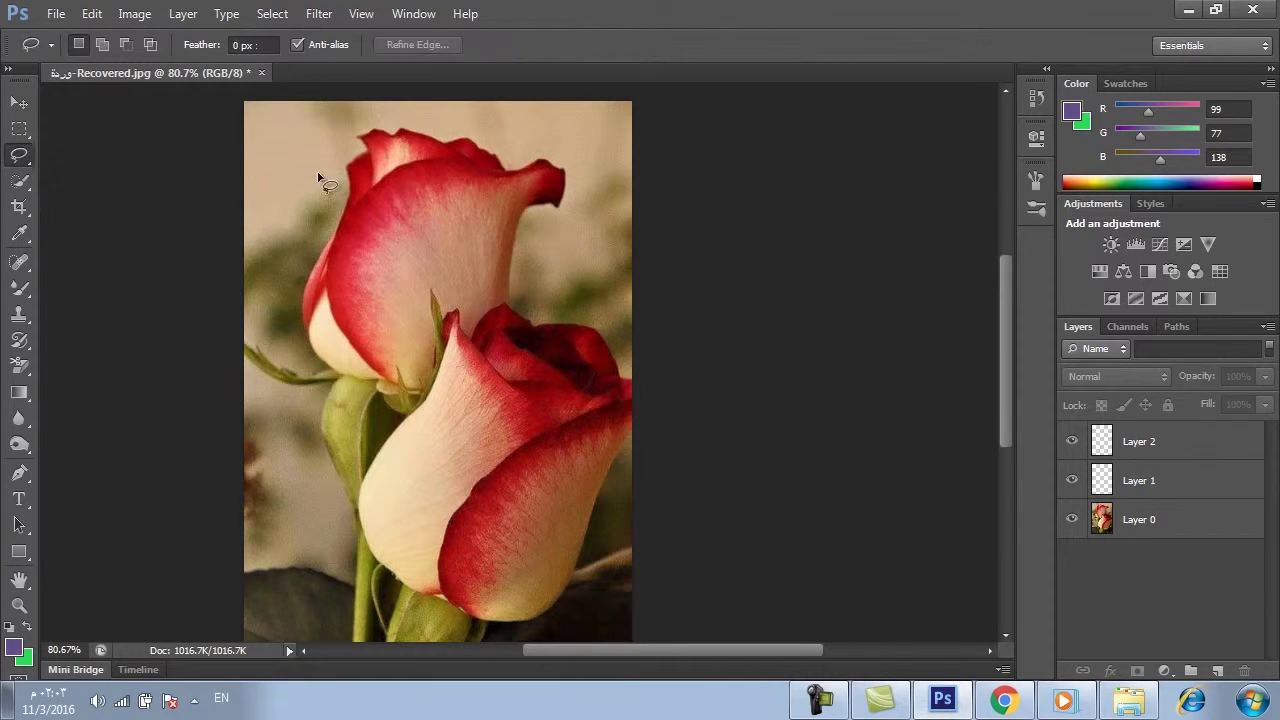
{"action": "mouse_move", "coordinate": [334, 131]}
{"action": "left_mouse_down"}
{"action": "mouse_move", "coordinate": [296, 118]}
{"action": "mouse_move", "coordinate": [266, 152]}
{"action": "left_mouse_up"}
{"action": "left_click_drag", "start_coordinate": [334, 140], "coordinate": [334, 141]}
{"action": "left_click", "coordinate": [271, 14]}
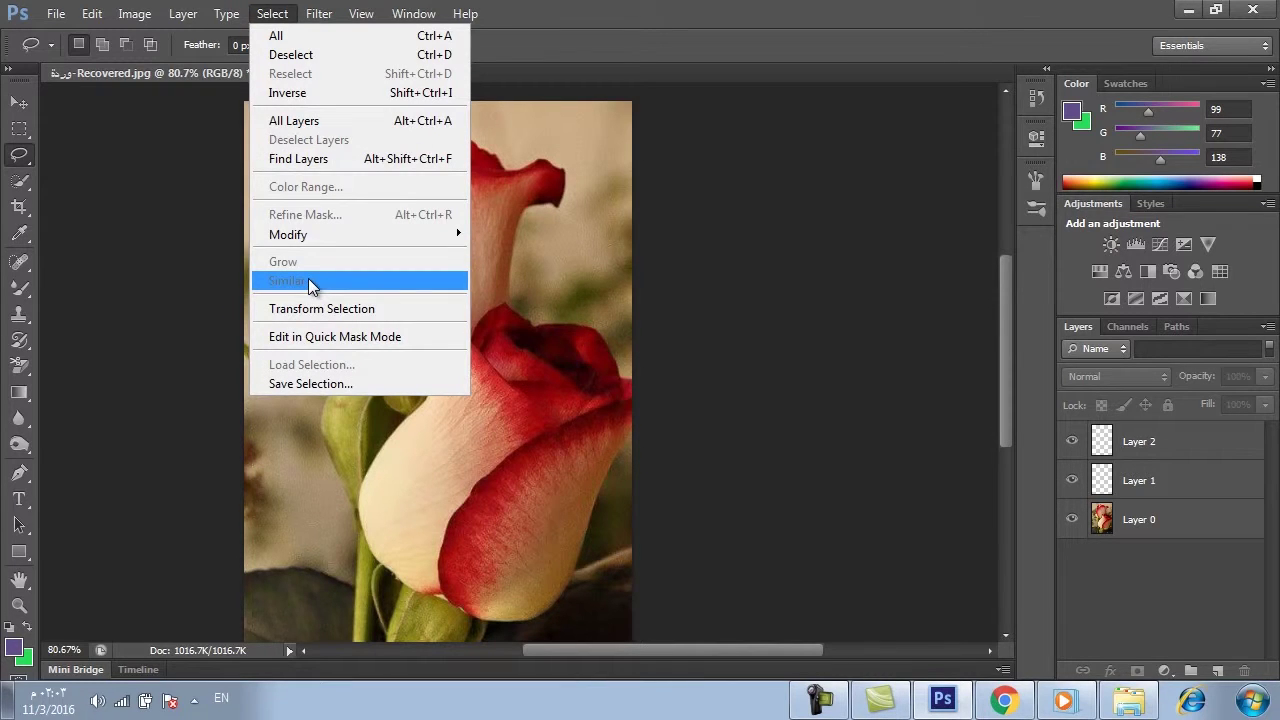
{"action": "left_click", "coordinate": [503, 220]}
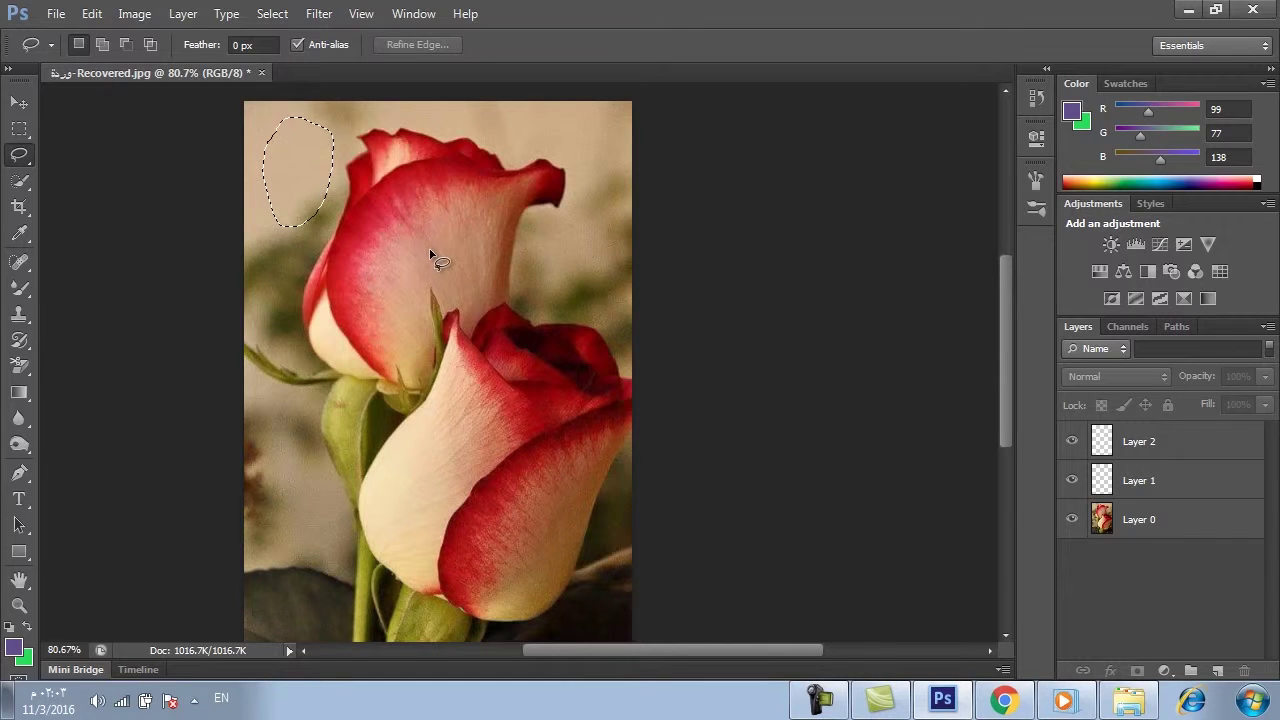
- Trace a new Magnetic Lasso outline starting at the outer edge of the upper rose
{"action": "right_click", "coordinate": [26, 156]}
{"action": "left_click", "coordinate": [73, 194]}
{"action": "left_click", "coordinate": [303, 299]}
{"action": "scroll", "coordinate": [543, 410], "scroll_direction": "down", "scroll_amount": 10}
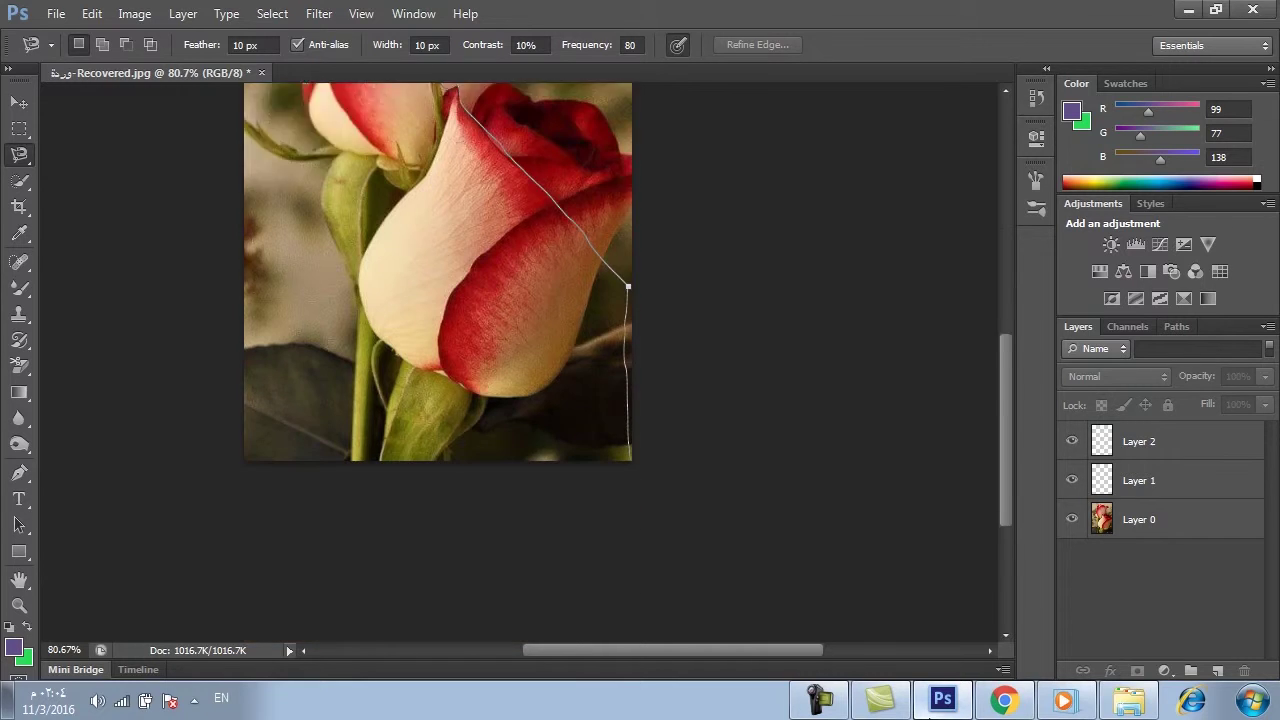